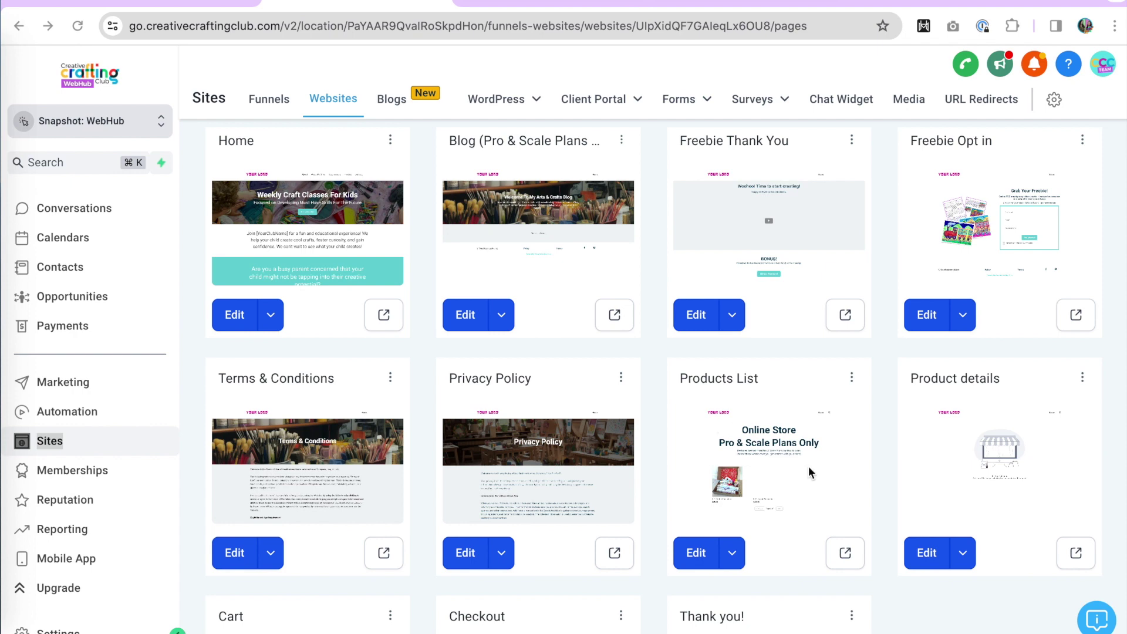
Scroll through the website's page cards in Sites > Websites to reach the Home page.
scroll(809, 467, up, 1)
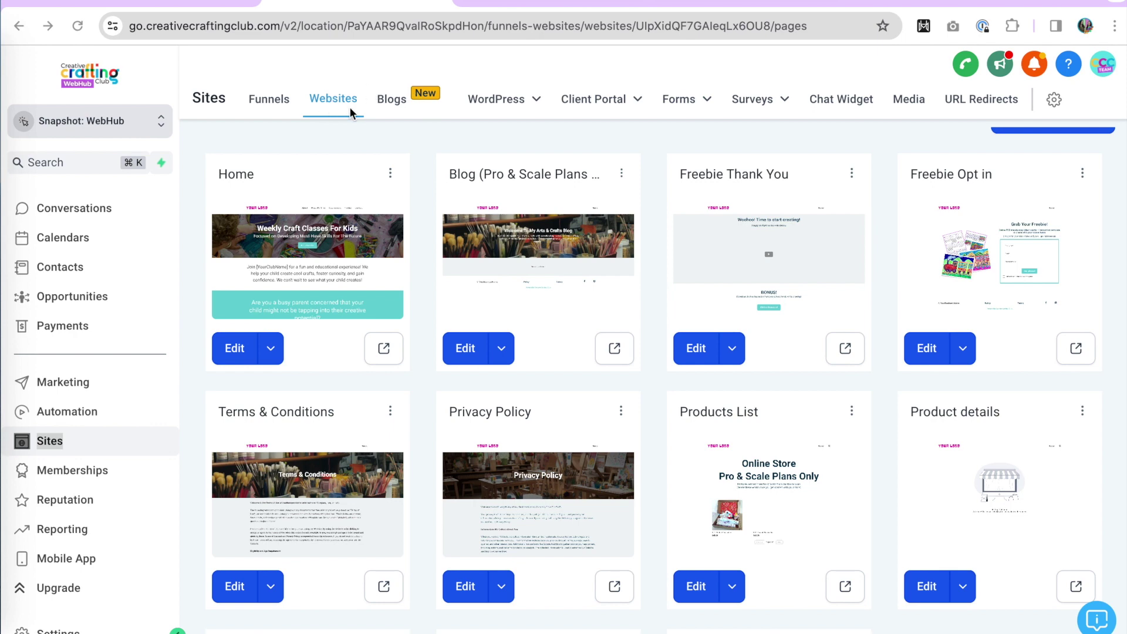
scroll(423, 206, up, 1)
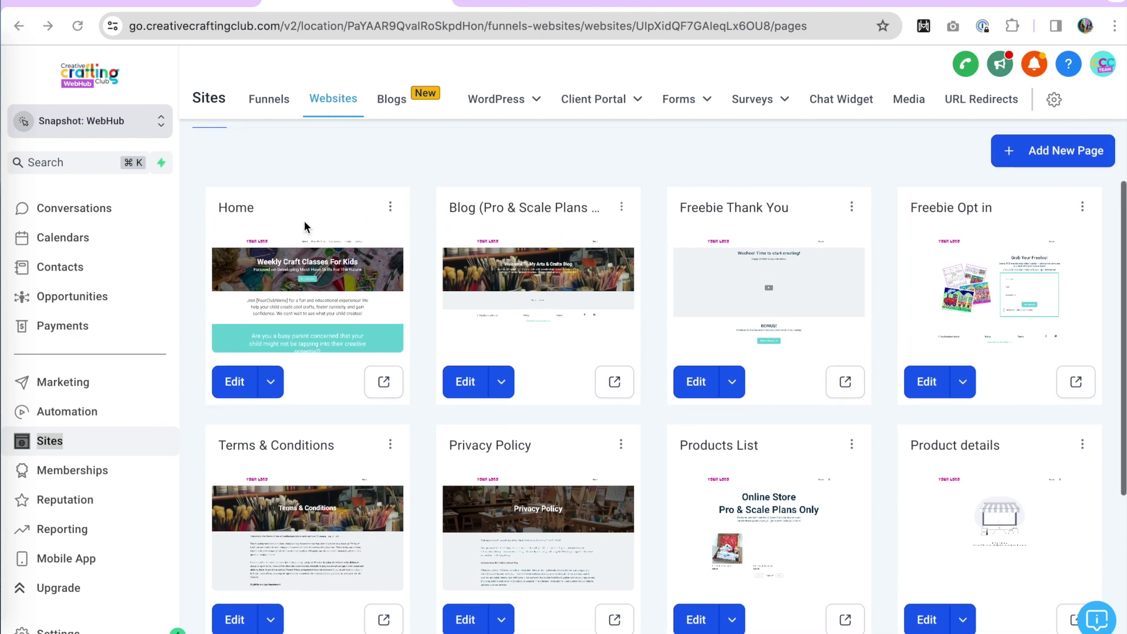
scroll(693, 441, down, 3)
scroll(411, 235, up, 1)
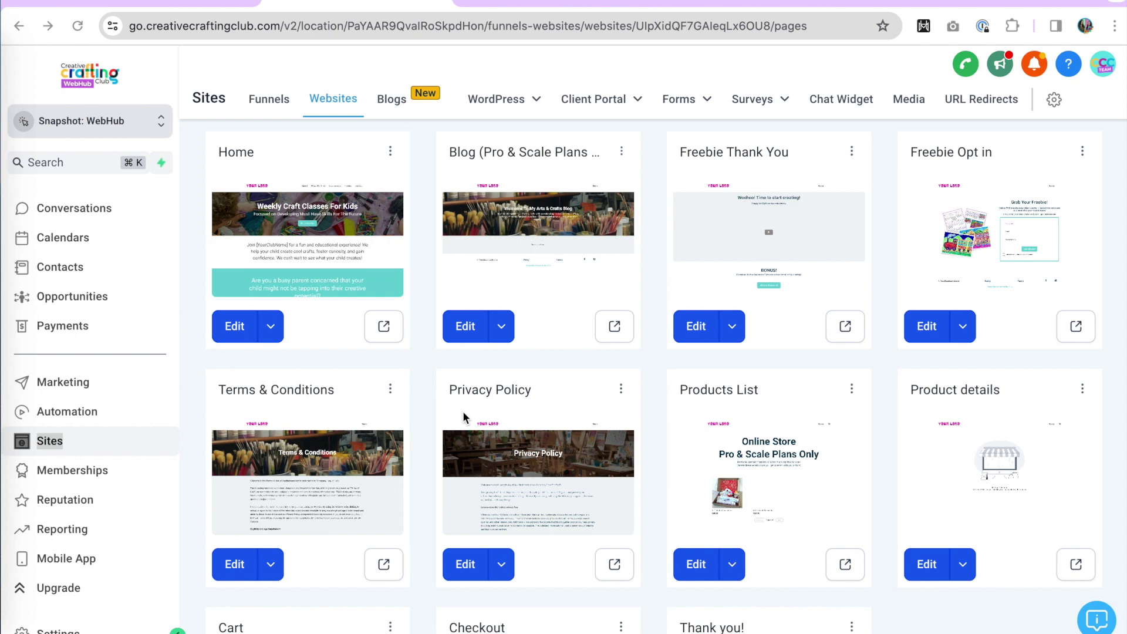
scroll(664, 450, down, 1)
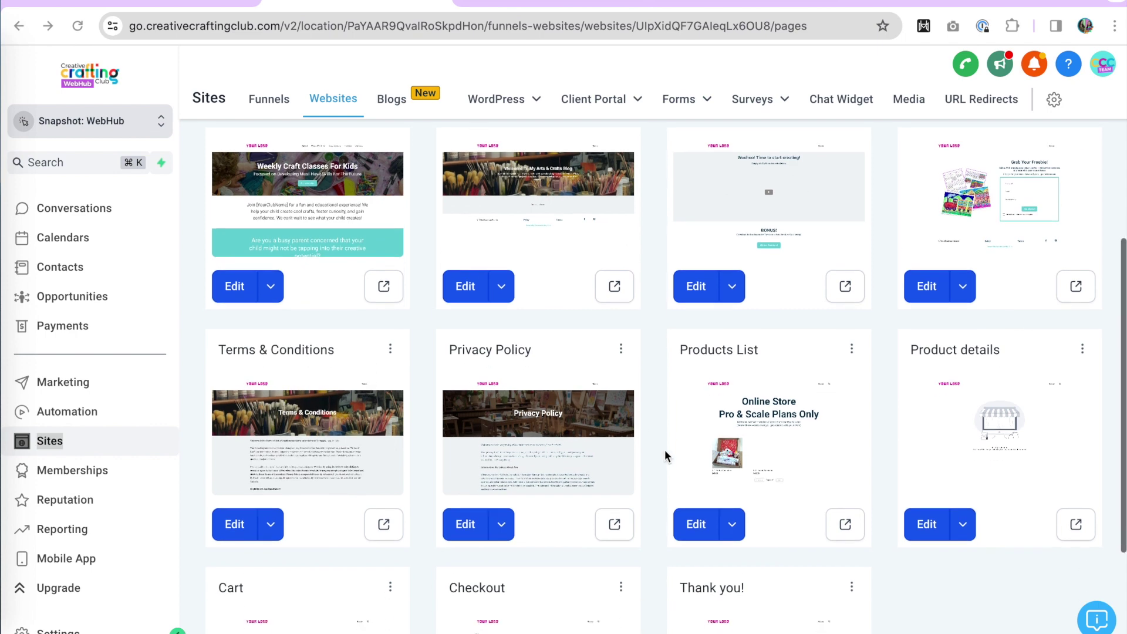
scroll(665, 450, down, 1)
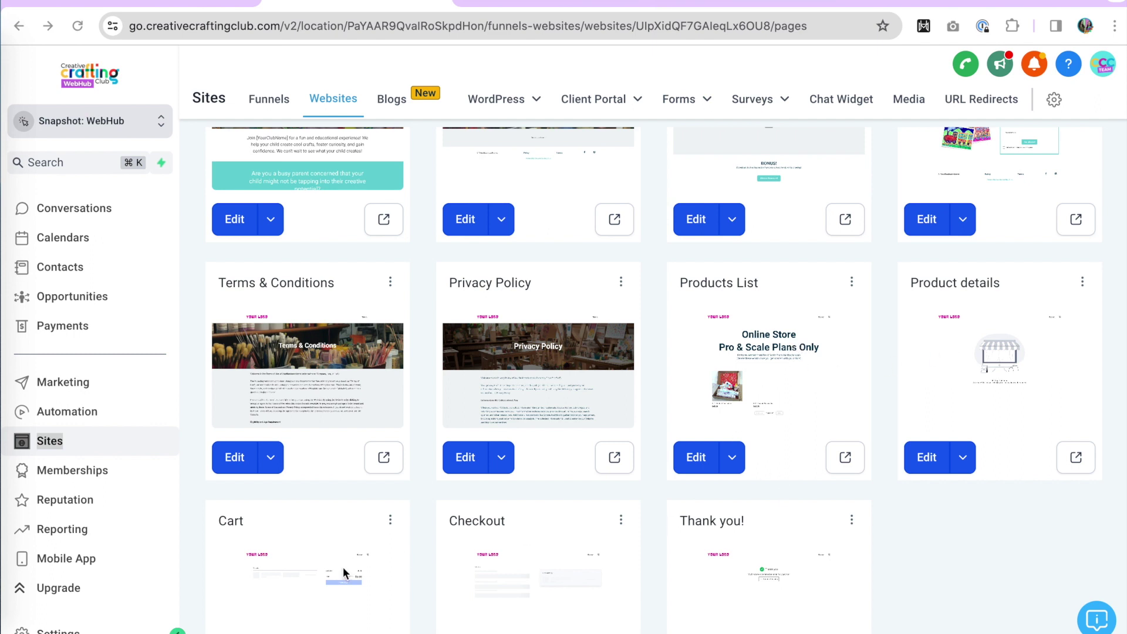
scroll(654, 585, down, 1)
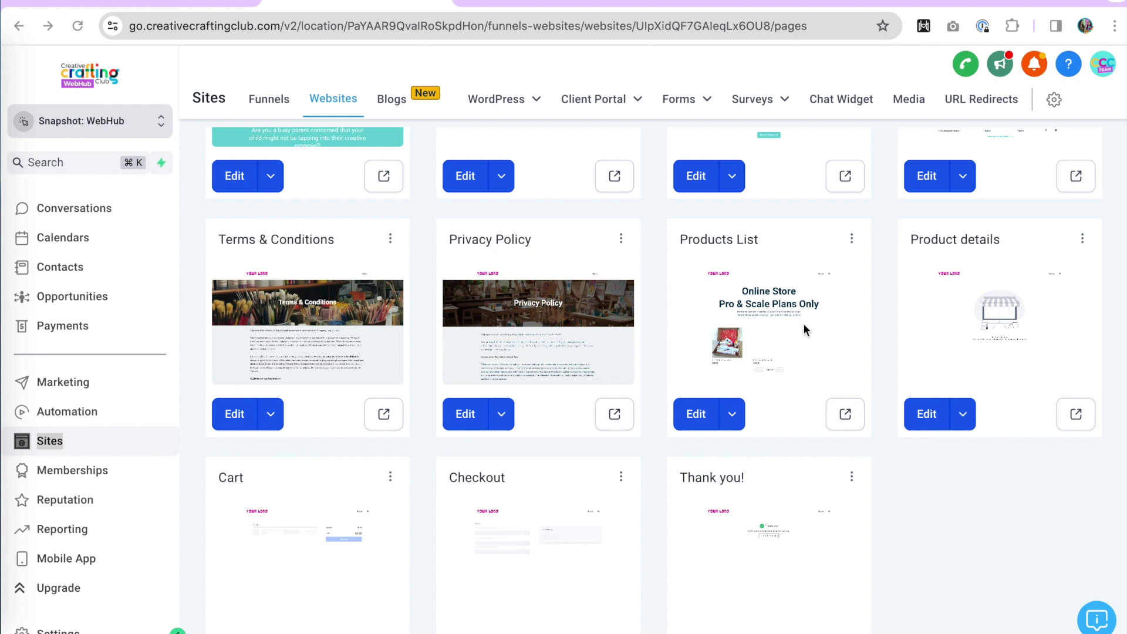
scroll(803, 322, up, 3)
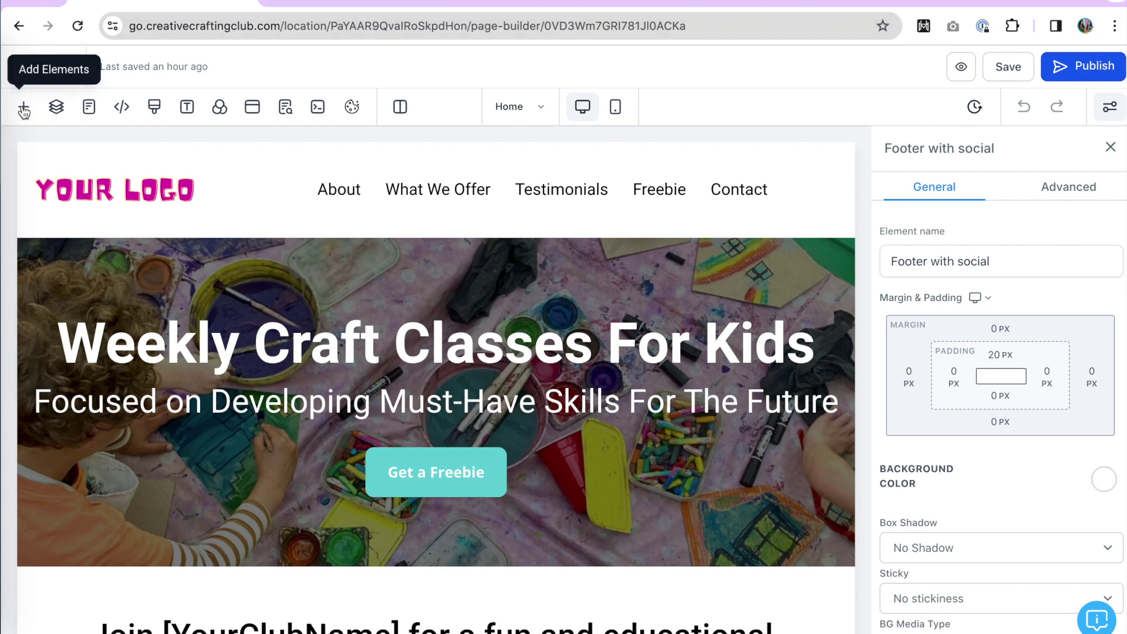
Show the Pages panel listing Products List, Product details, Cart, Checkout and Thank you!
click(23, 109)
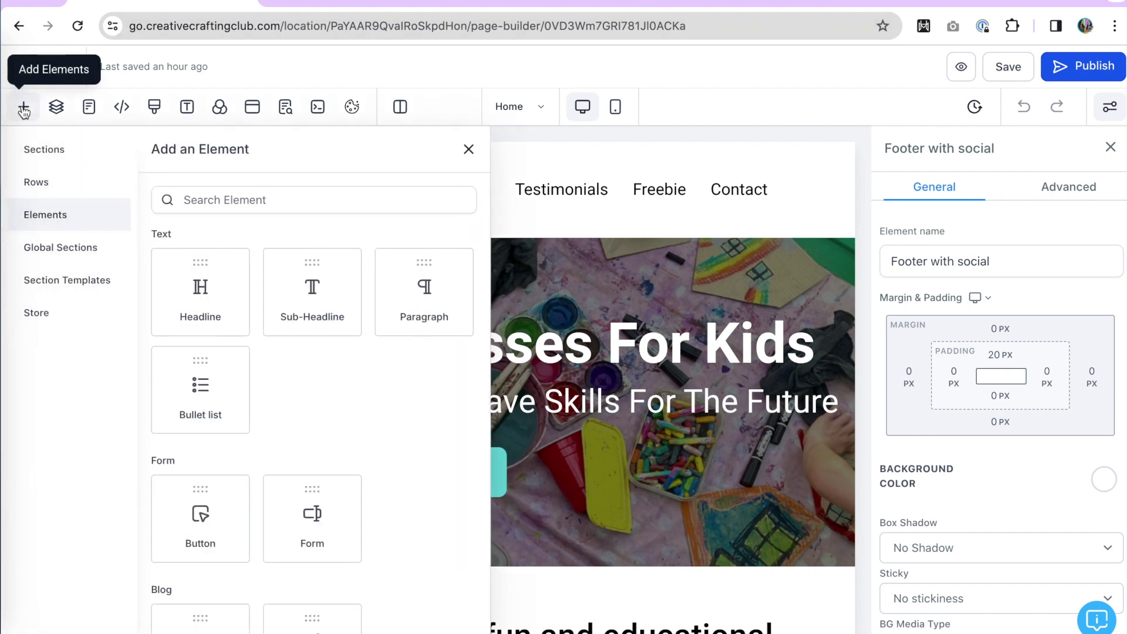
click(36, 314)
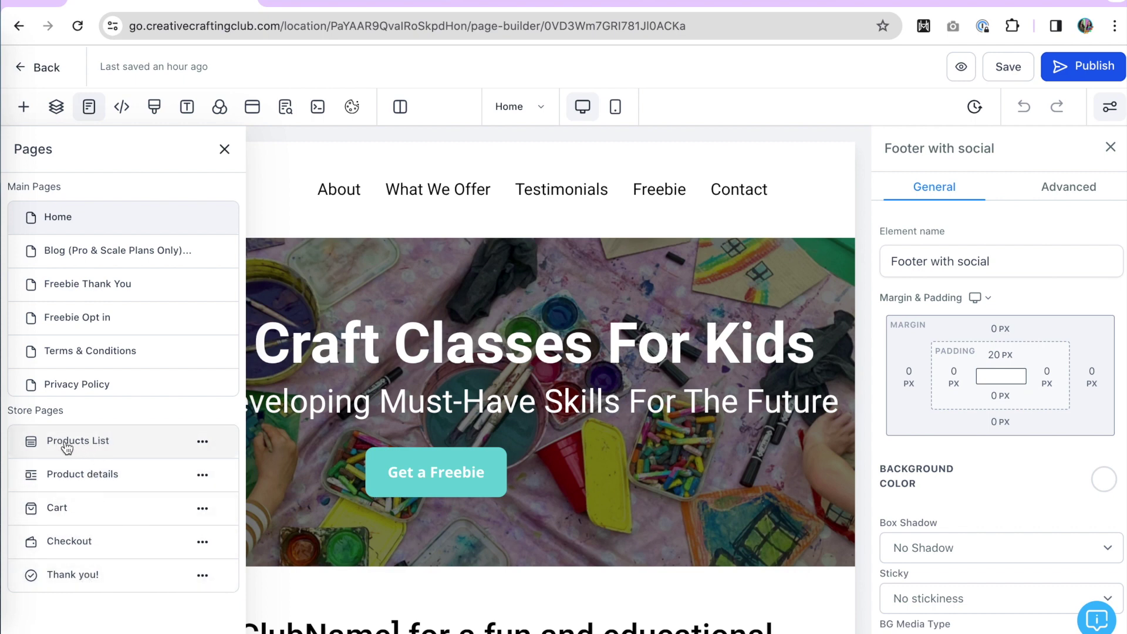
Open the Products List store page for editing in the builder.
click(353, 4)
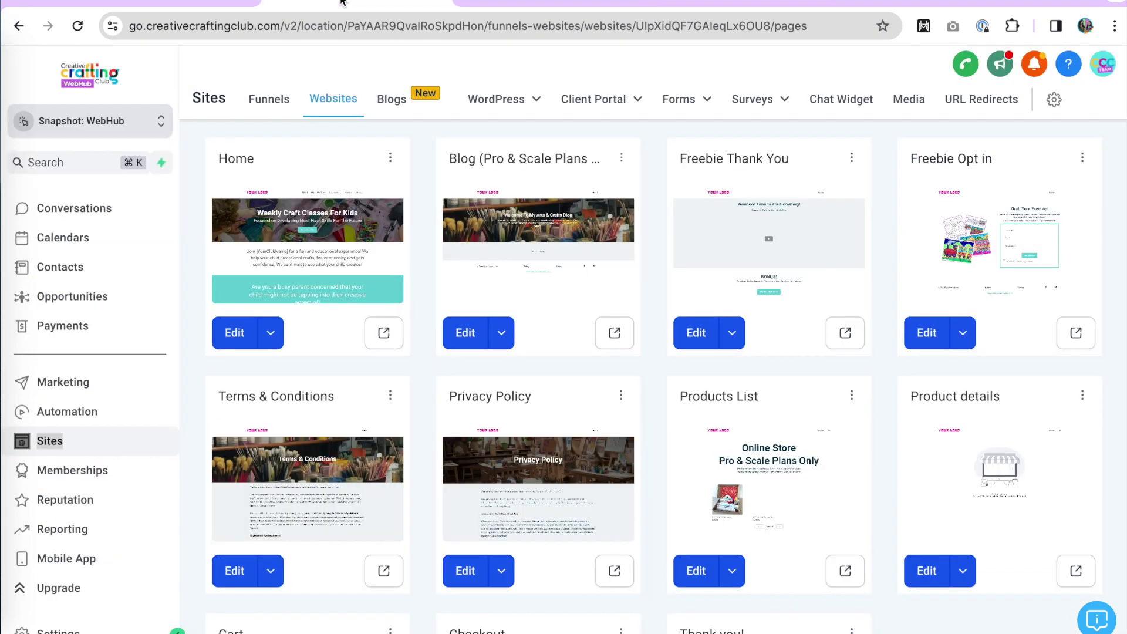
scroll(634, 396, down, 2)
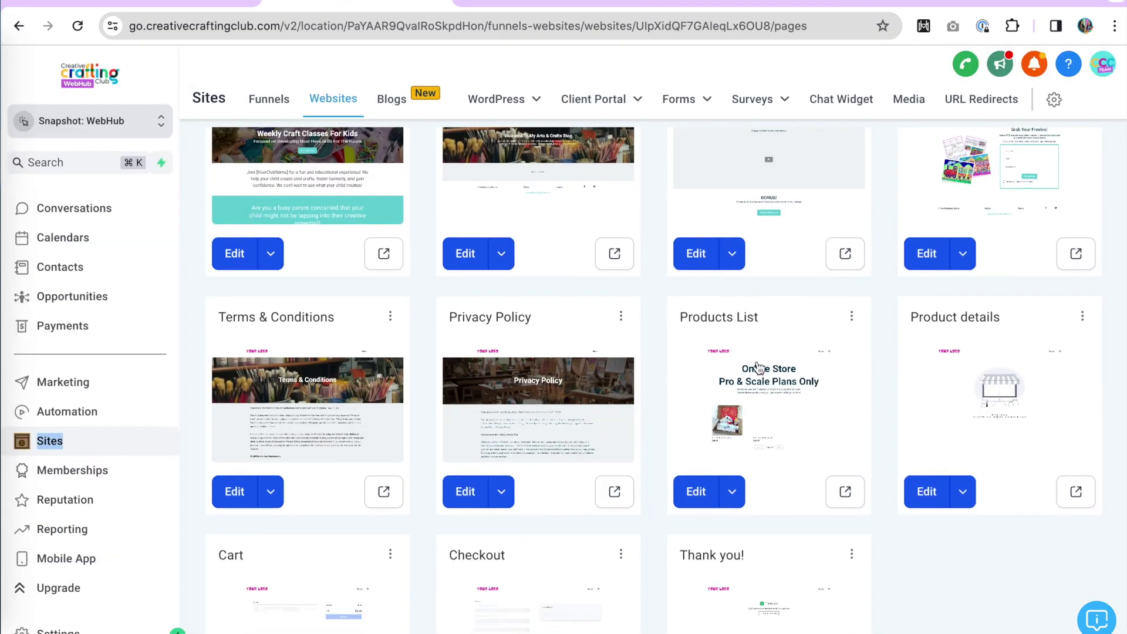
click(698, 494)
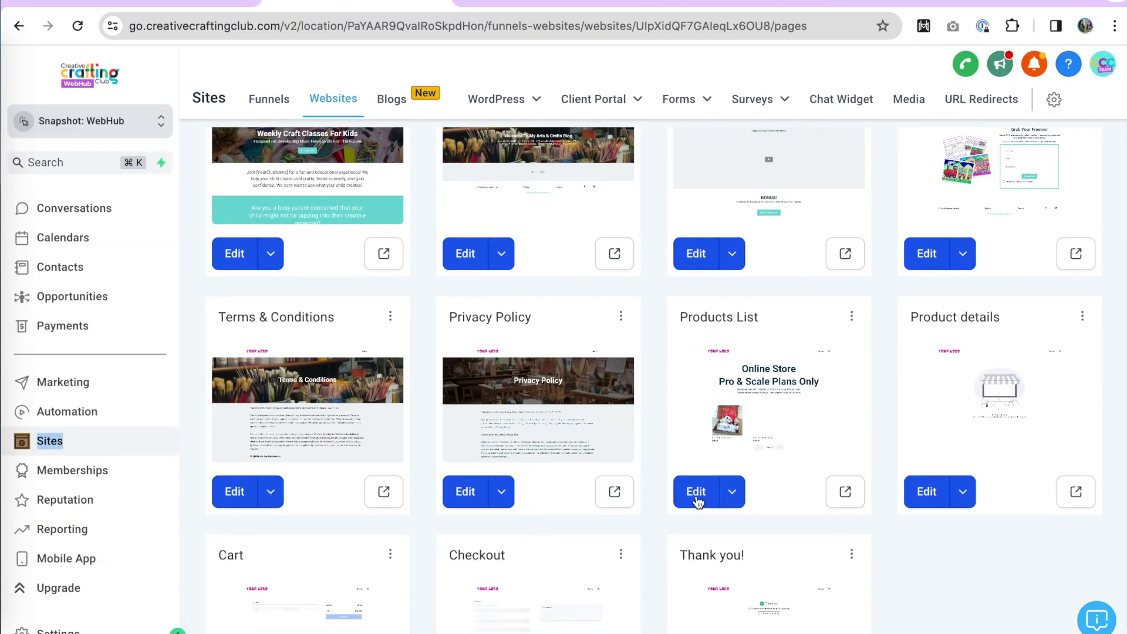
click(567, 4)
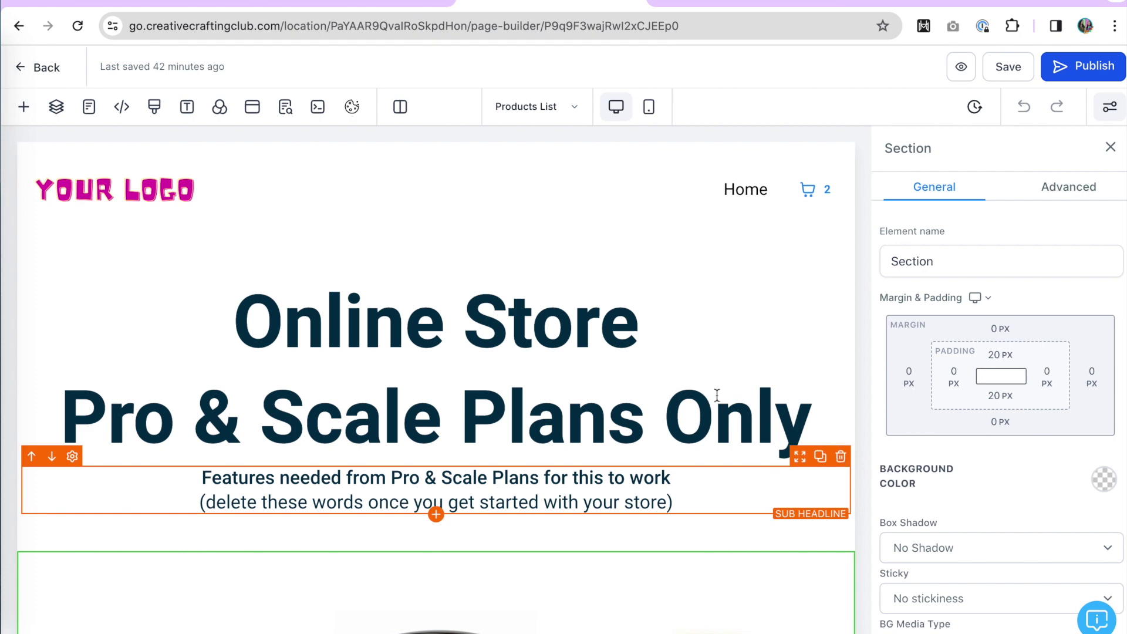
scroll(558, 229, down, 10)
scroll(558, 229, up, 7)
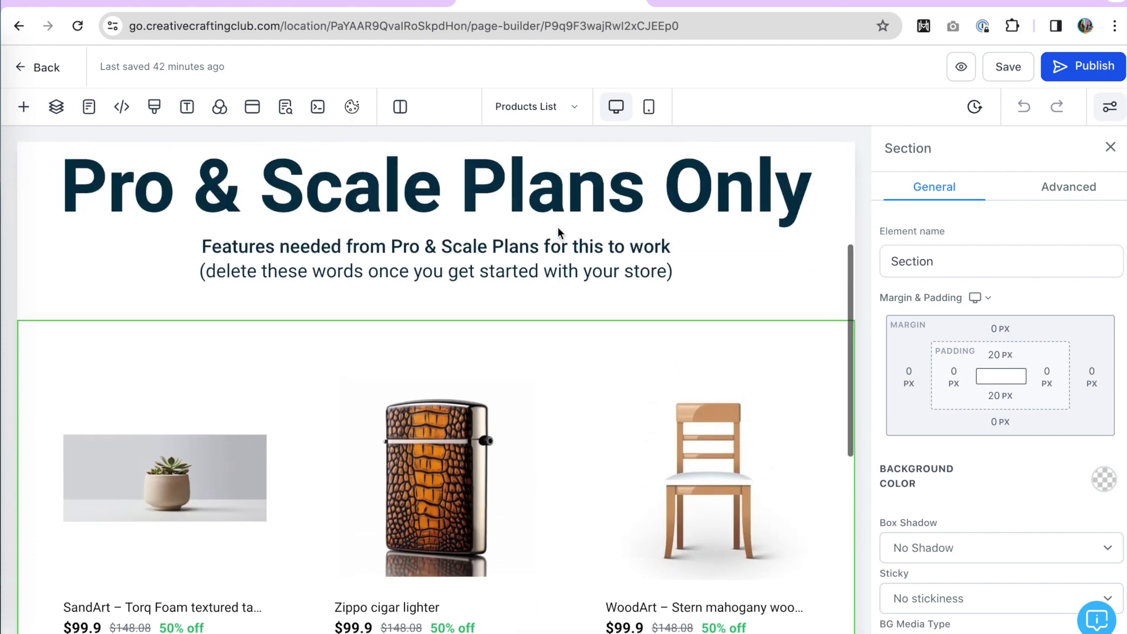
scroll(557, 226, up, 4)
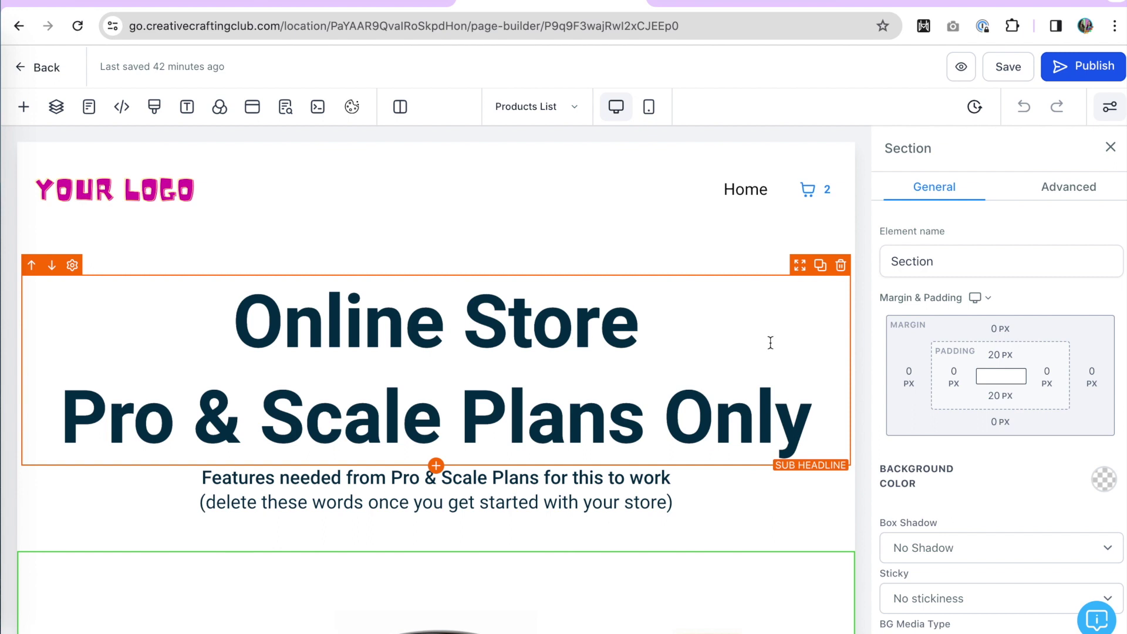
Delete the Online Store headline, its sub-headline and the empty section above the products.
click(840, 267)
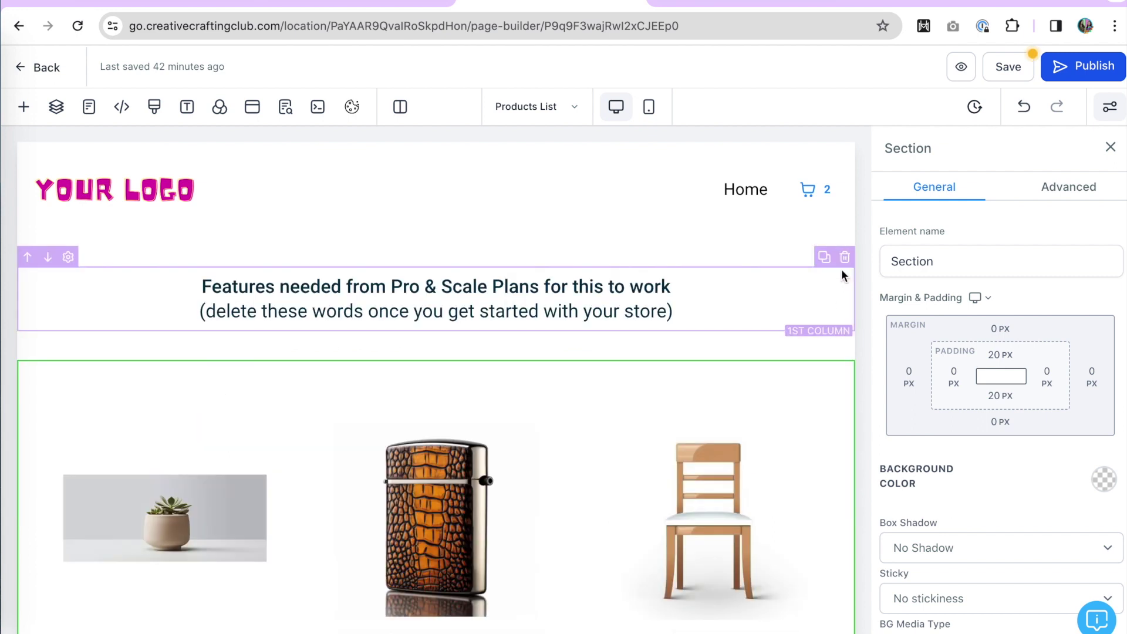
click(841, 267)
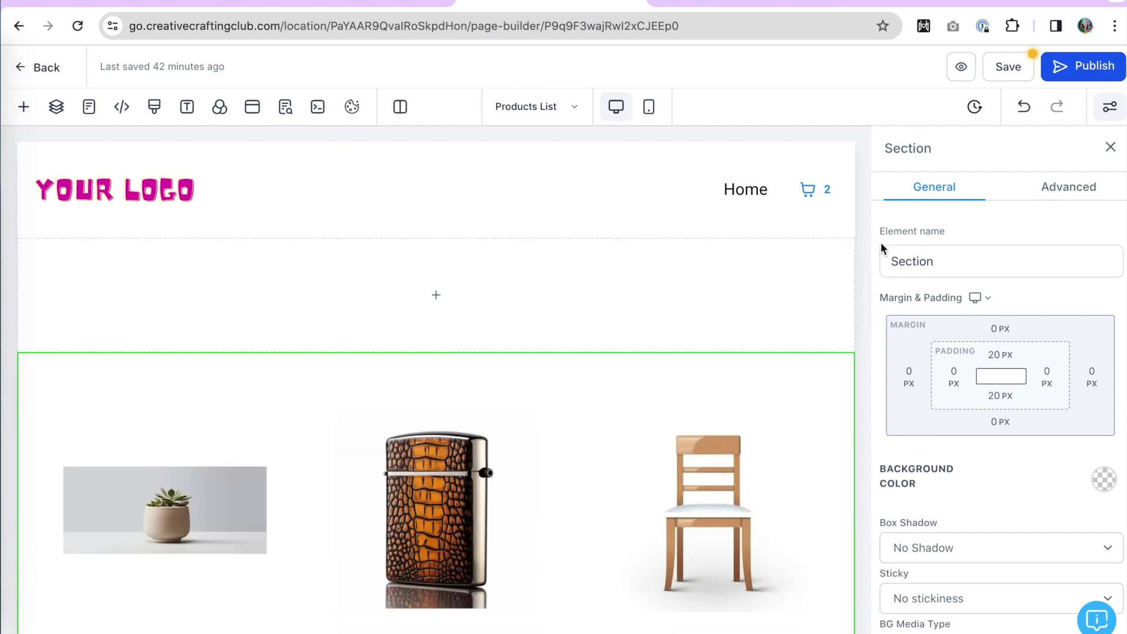
click(844, 290)
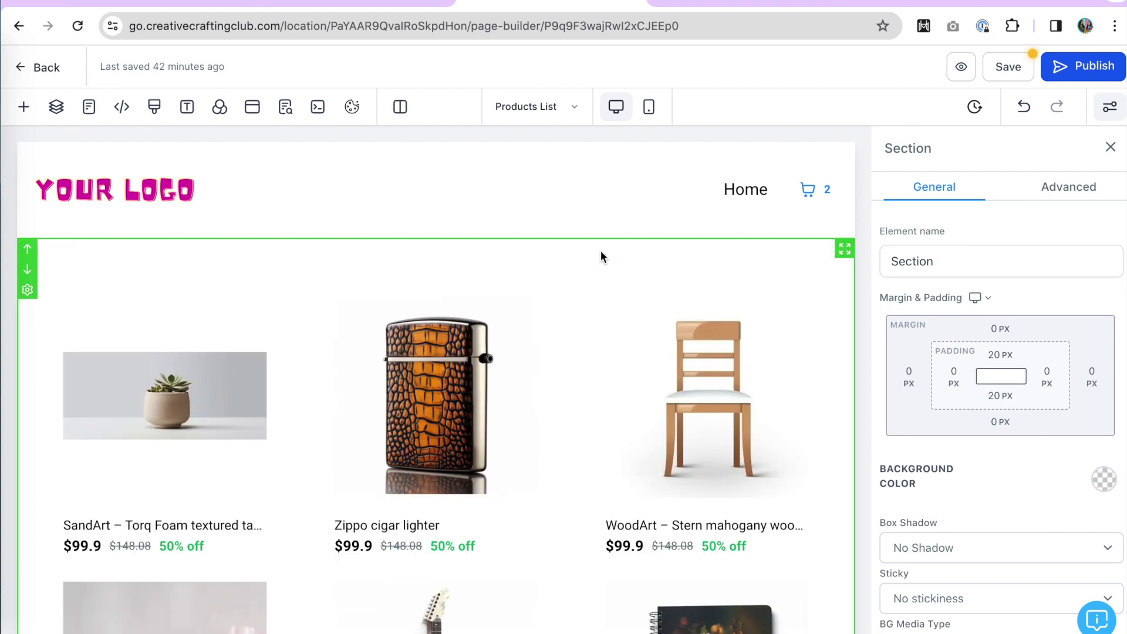
scroll(600, 250, down, 1)
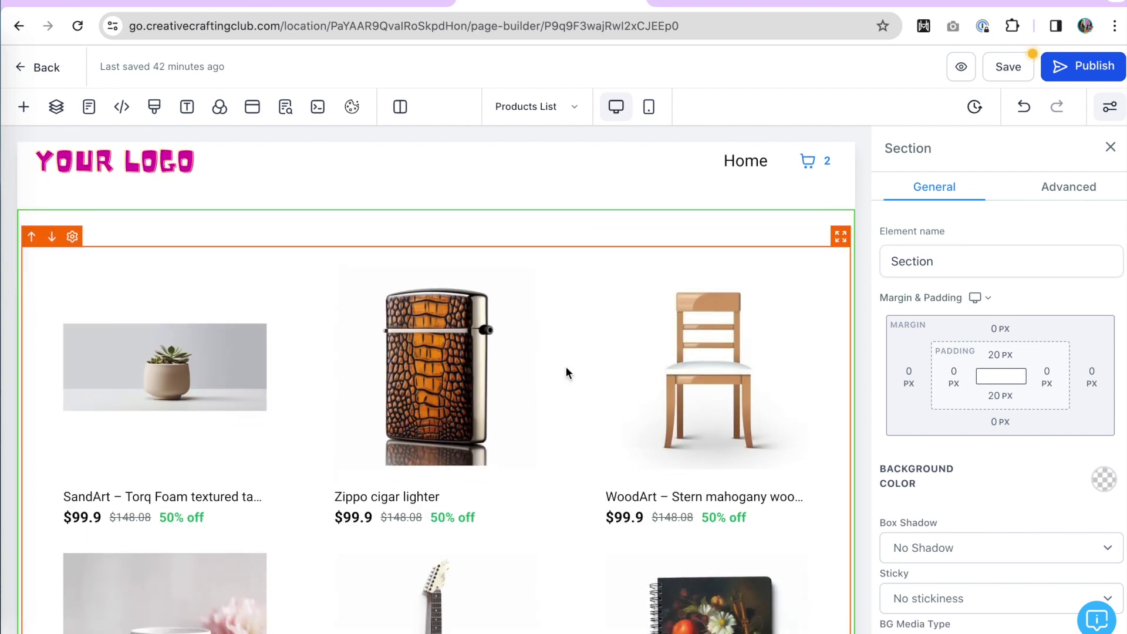
scroll(446, 461, down, 5)
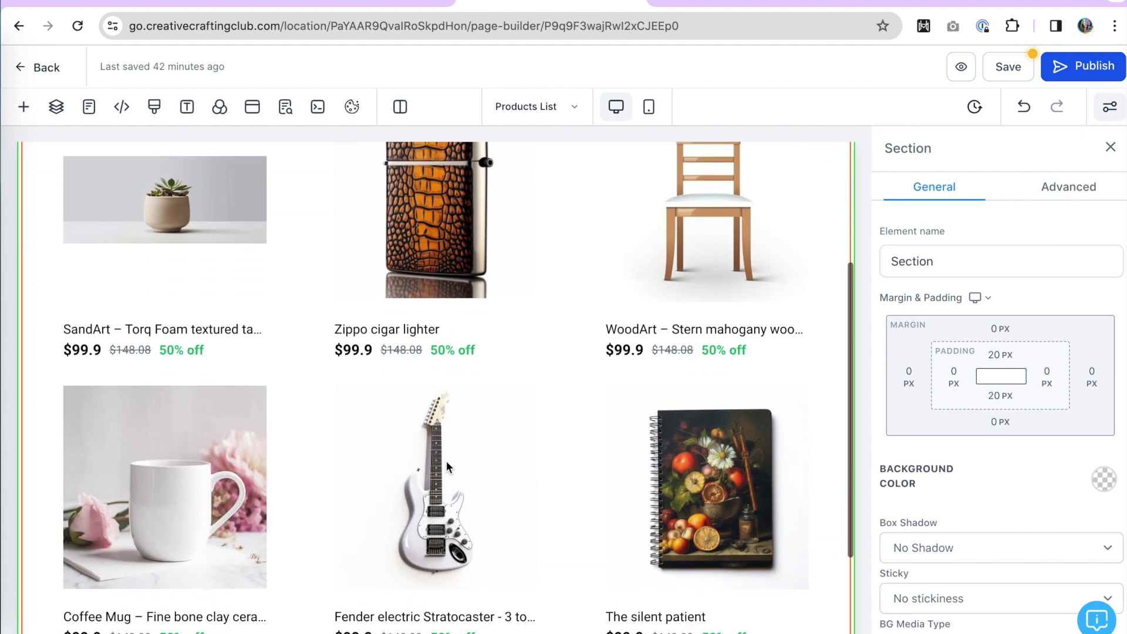
scroll(446, 461, up, 6)
scroll(446, 460, up, 1)
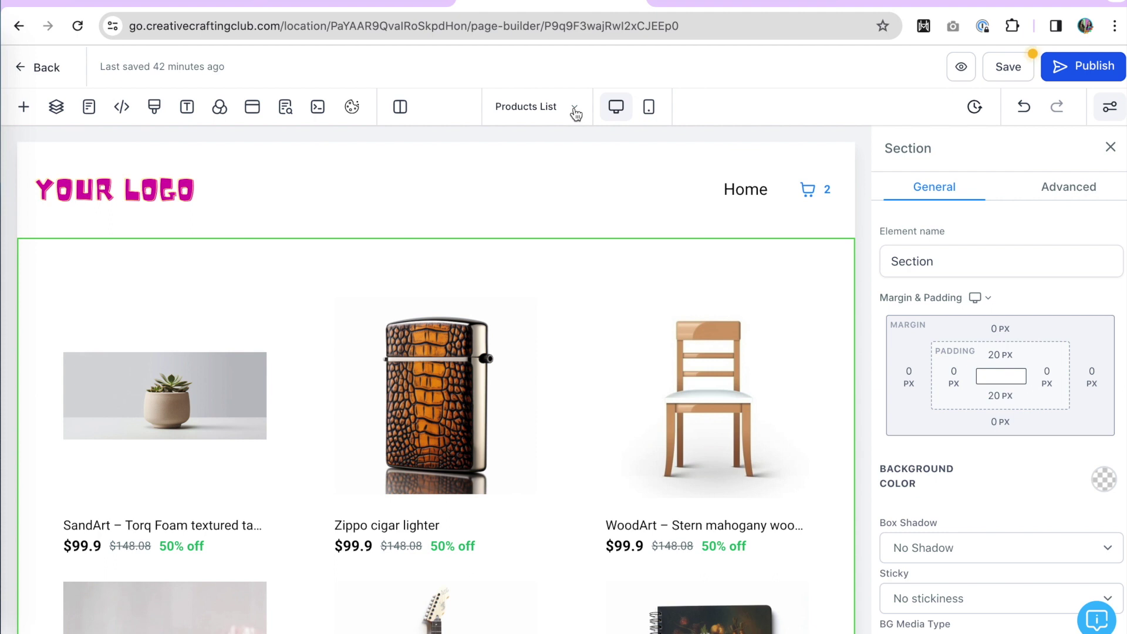
click(88, 106)
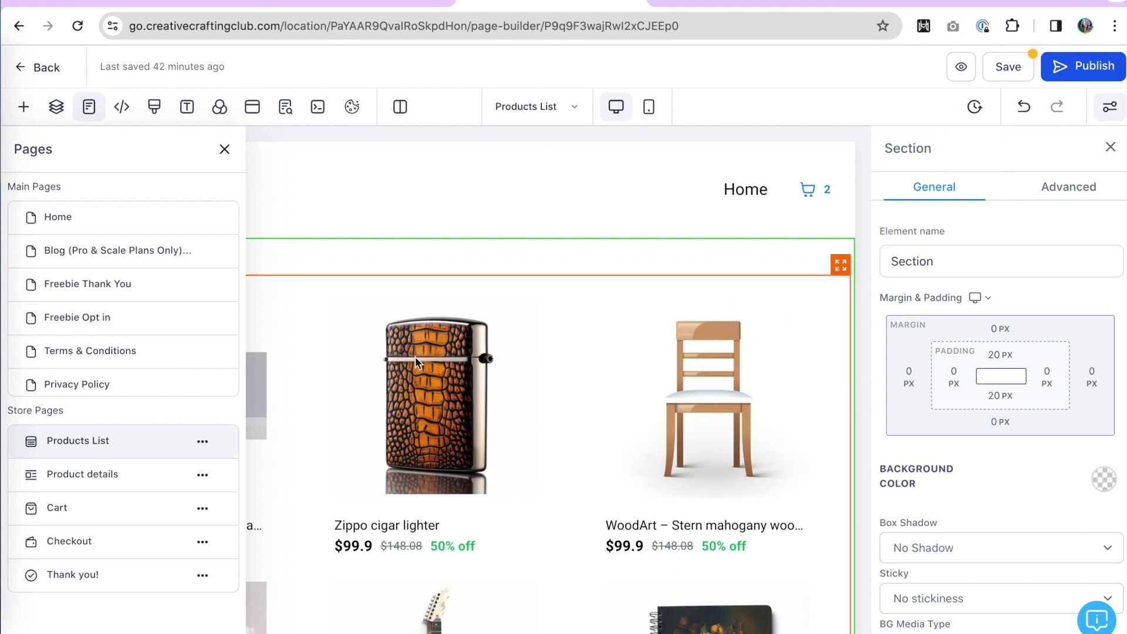
Close the Pages panel and review the edited Products List page.
click(224, 149)
scroll(244, 435, down, 2)
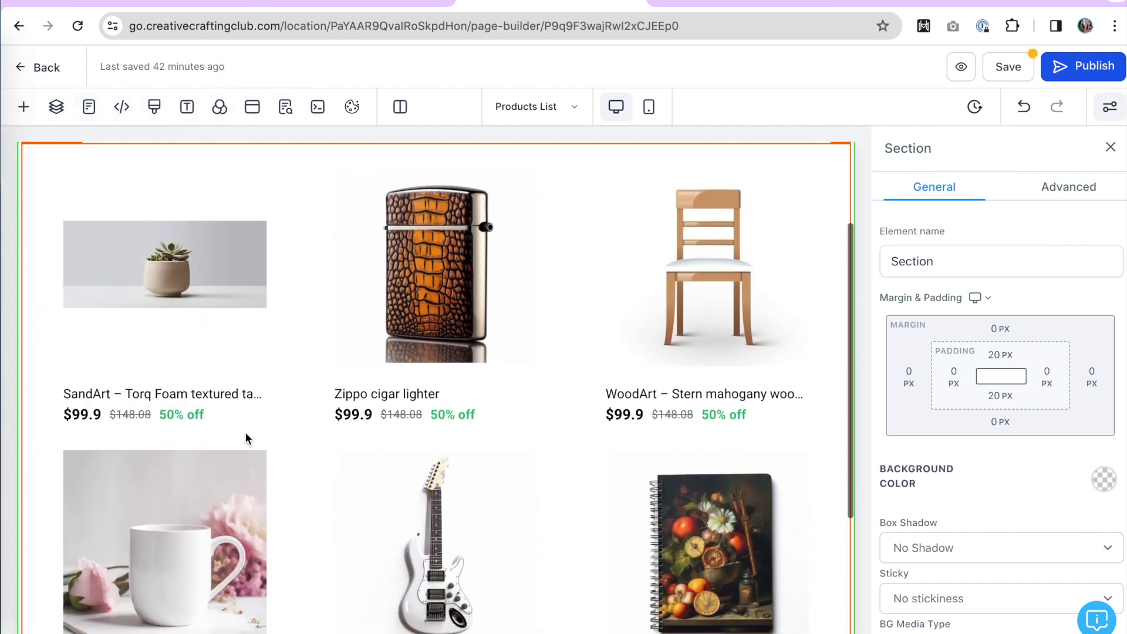
scroll(598, 434, up, 2)
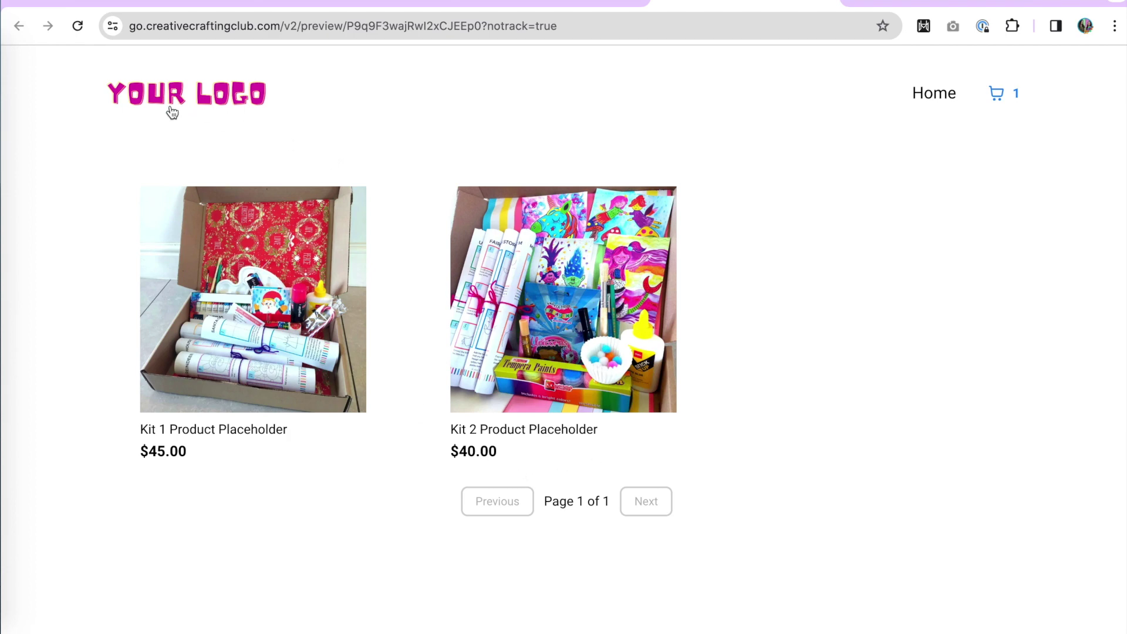
Try placing the global Header Full section into the store page's header.
click(536, 5)
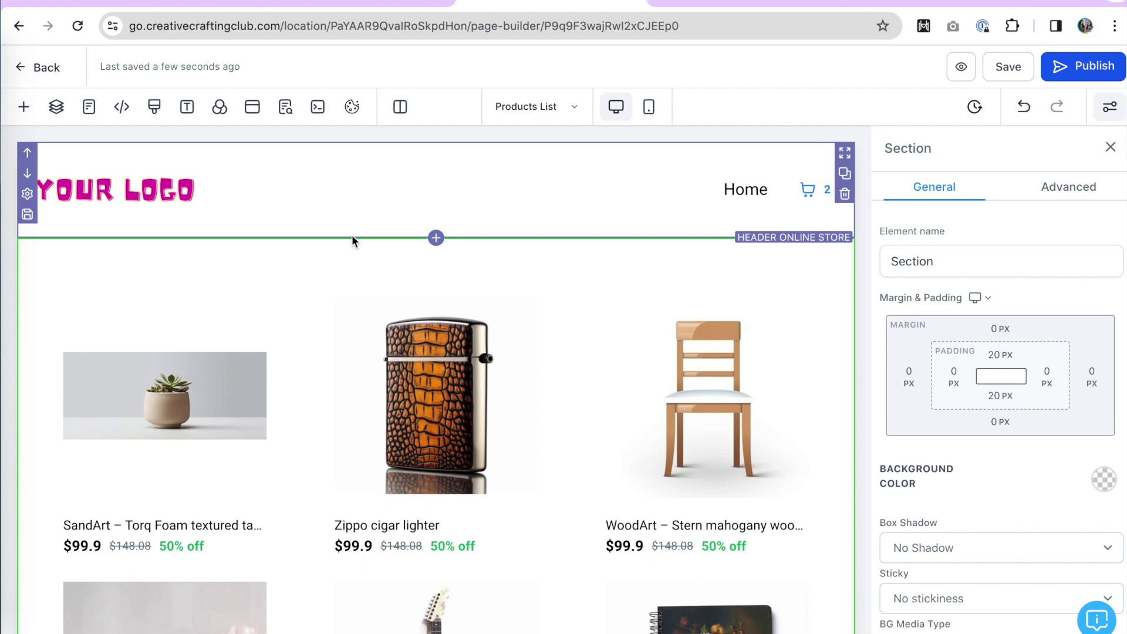
click(352, 236)
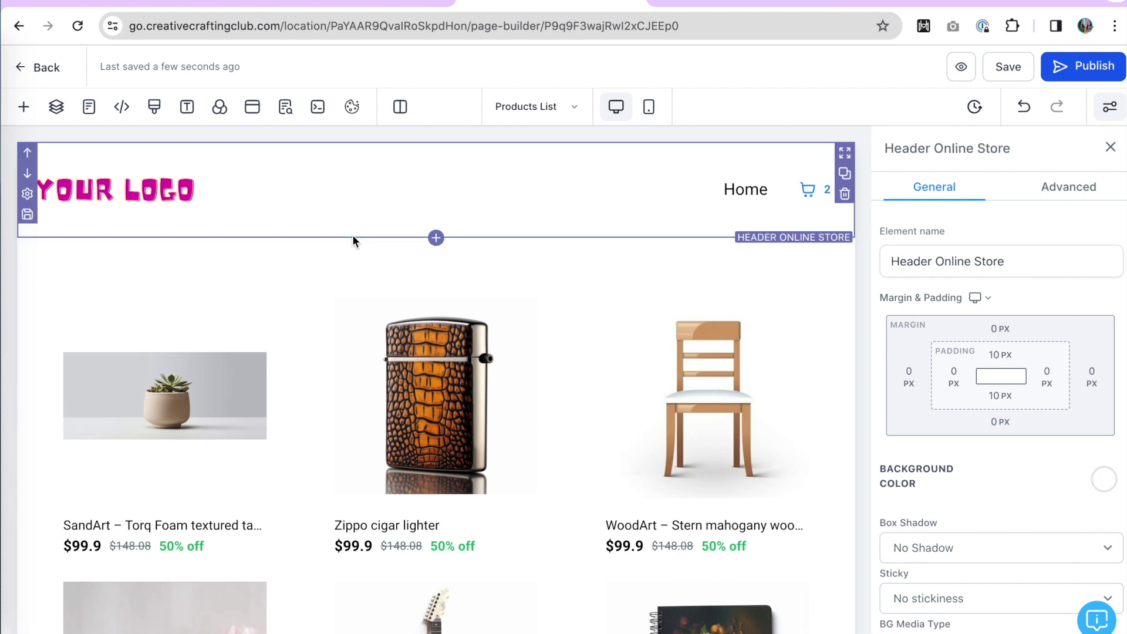
click(435, 238)
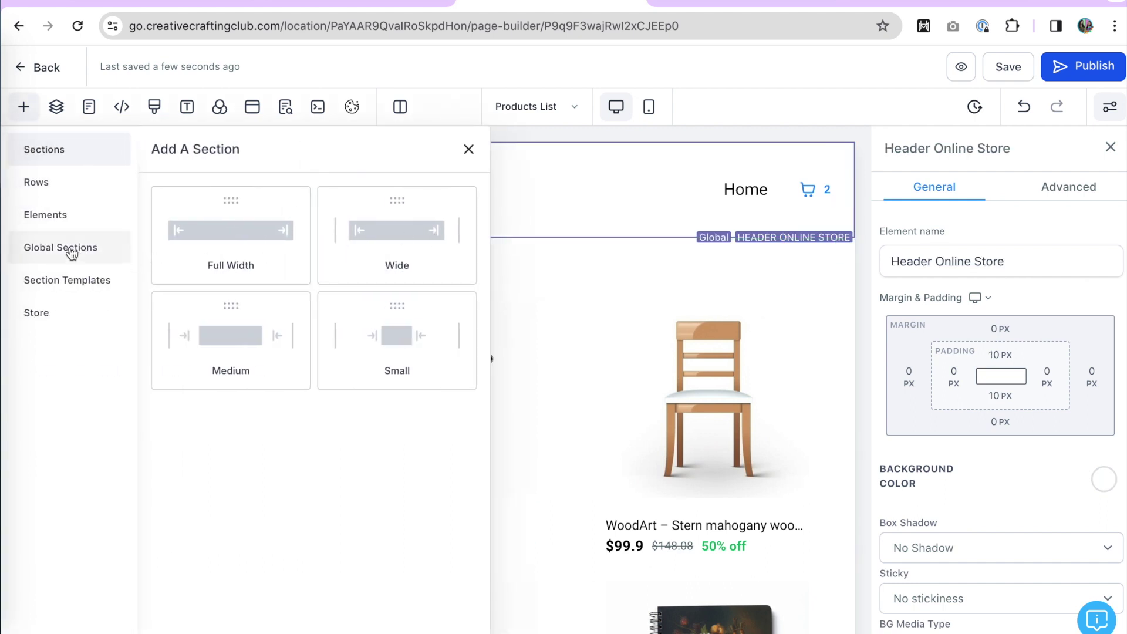
click(74, 248)
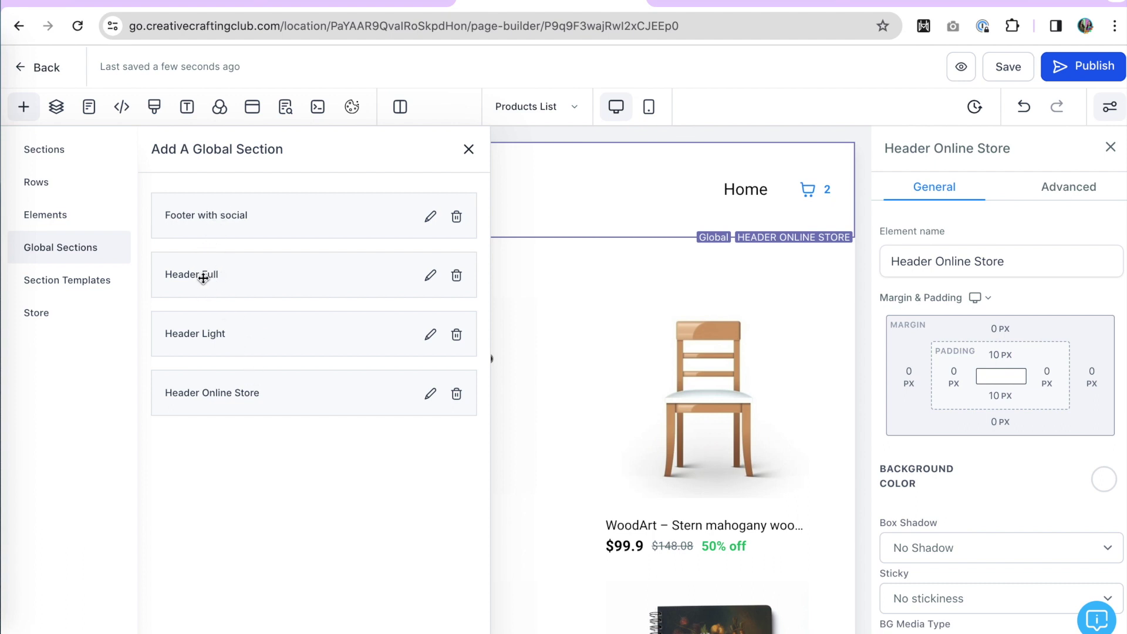
drag(202, 275, 259, 279)
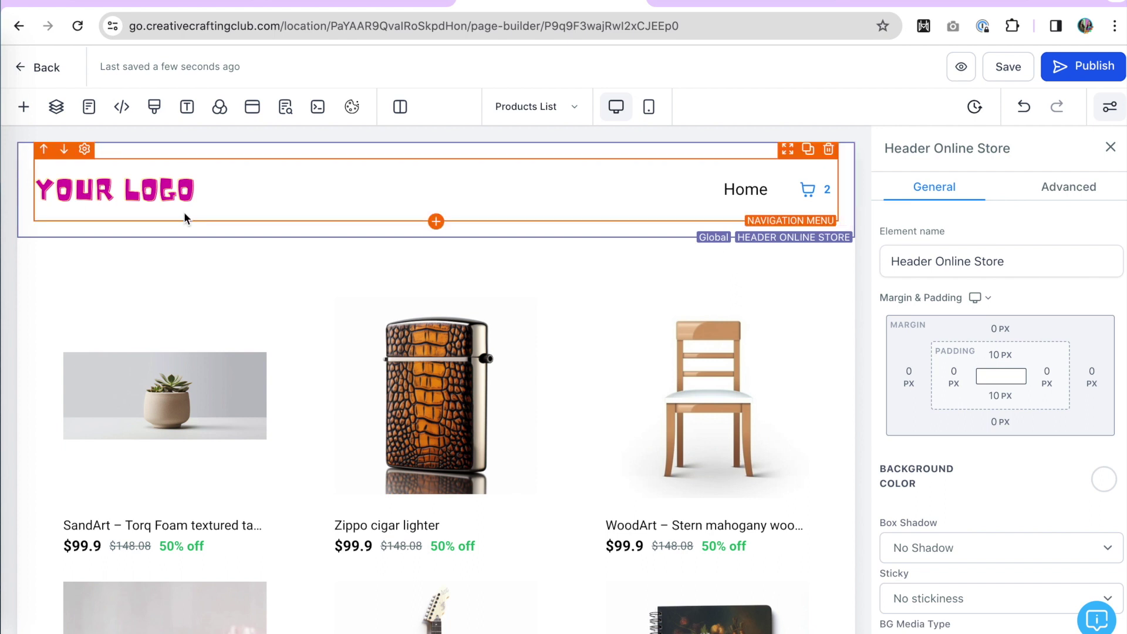
Inspect the header's navigation menu, check the store preview, and return to the pages overview.
click(125, 170)
scroll(1023, 454, down, 5)
scroll(1023, 455, down, 3)
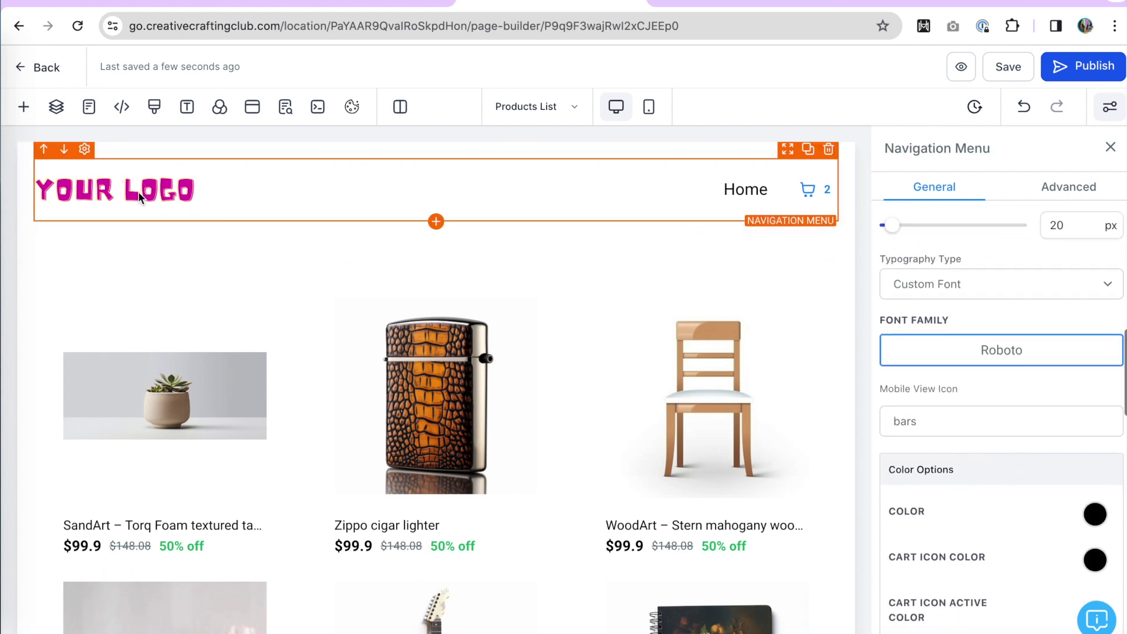
scroll(1019, 438, down, 5)
scroll(1018, 443, down, 10)
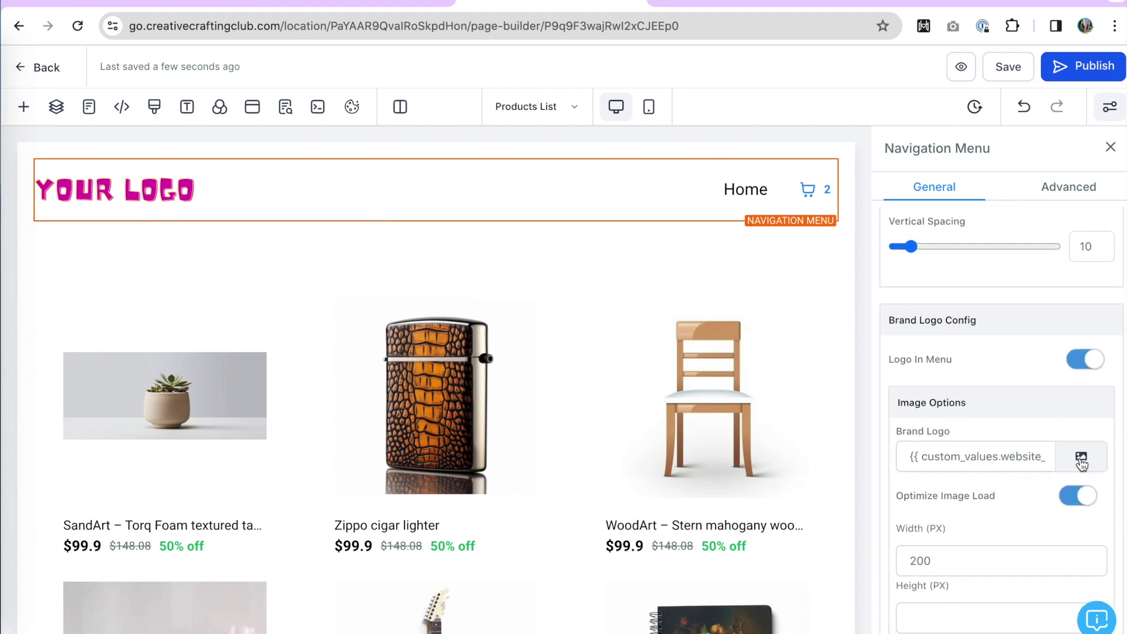
scroll(703, 244, down, 4)
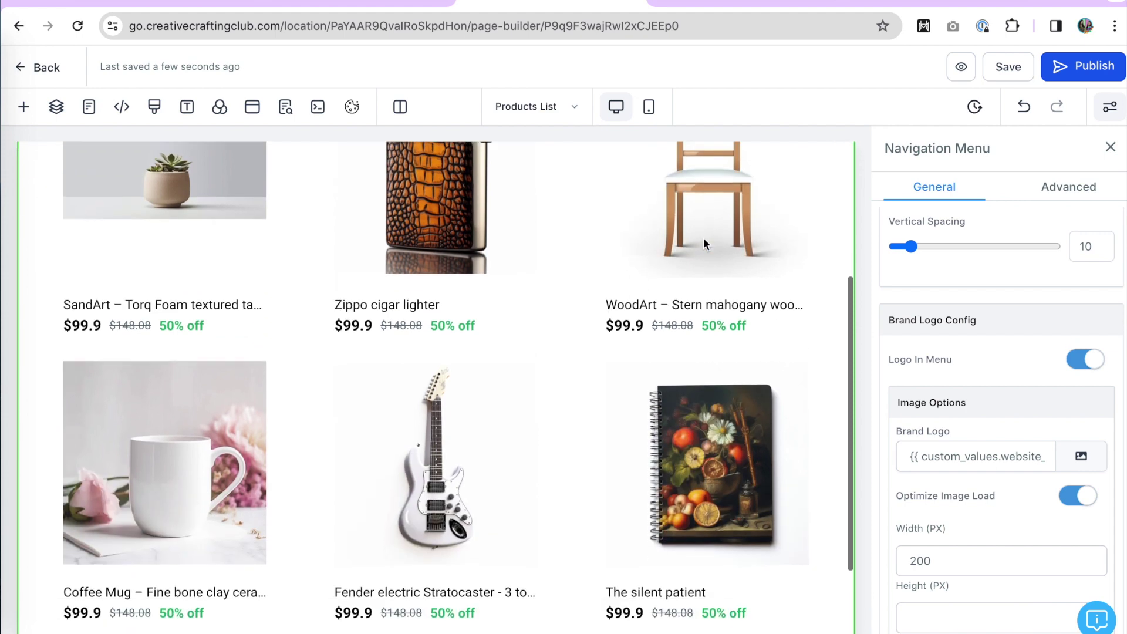
scroll(704, 244, up, 4)
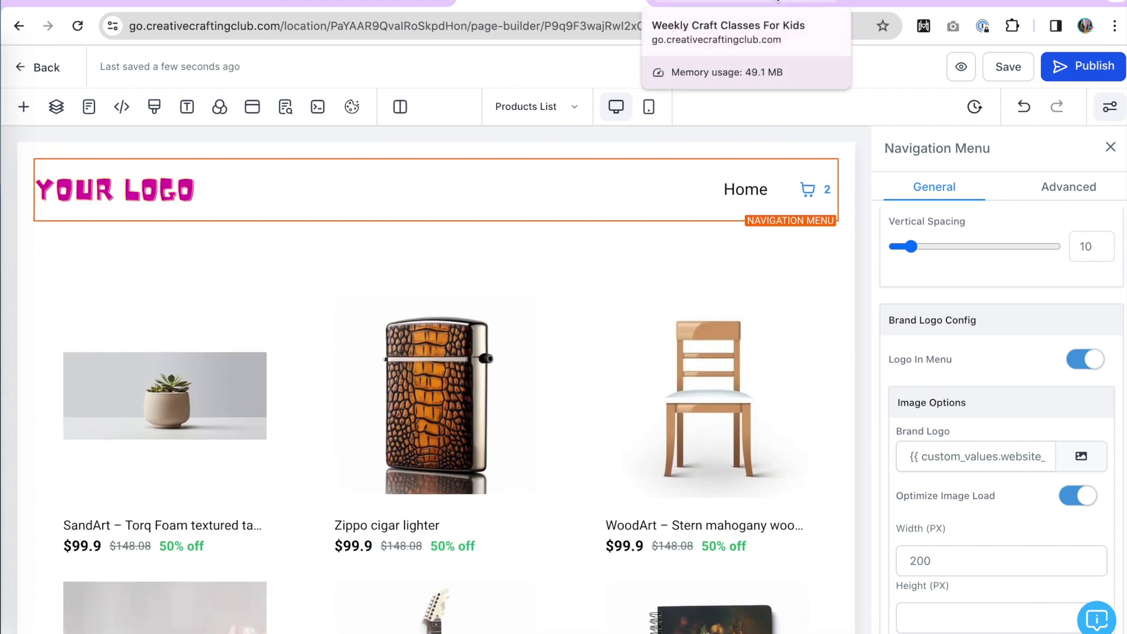
click(778, 2)
click(370, 3)
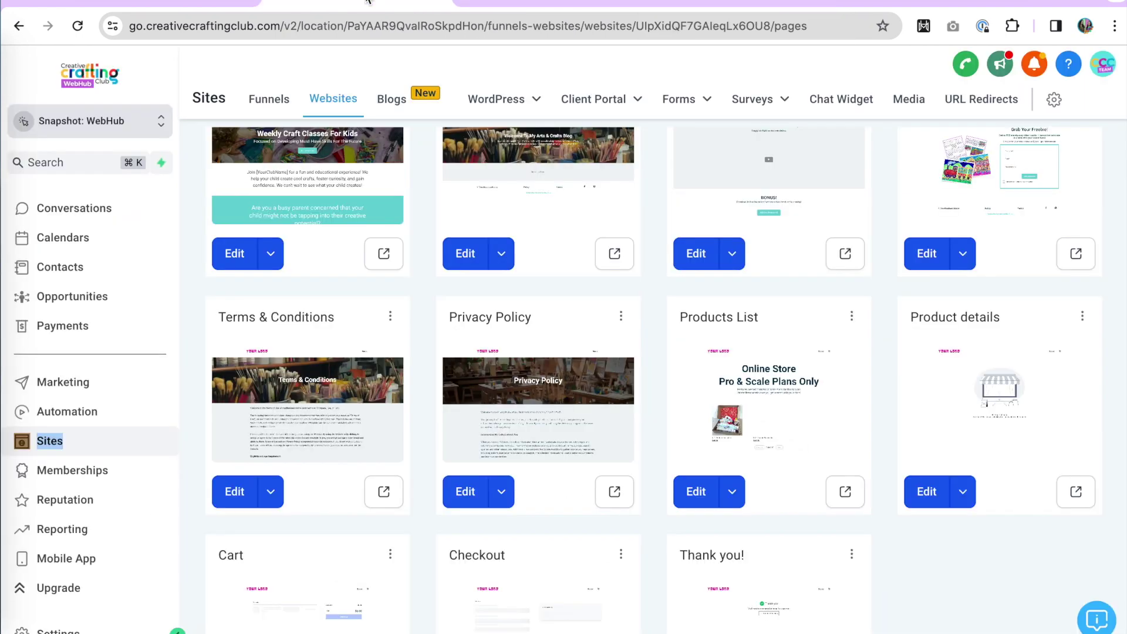
Create a product titled 'Kit 3 Product Placeholder' and attach the kit image from My Media.
click(53, 327)
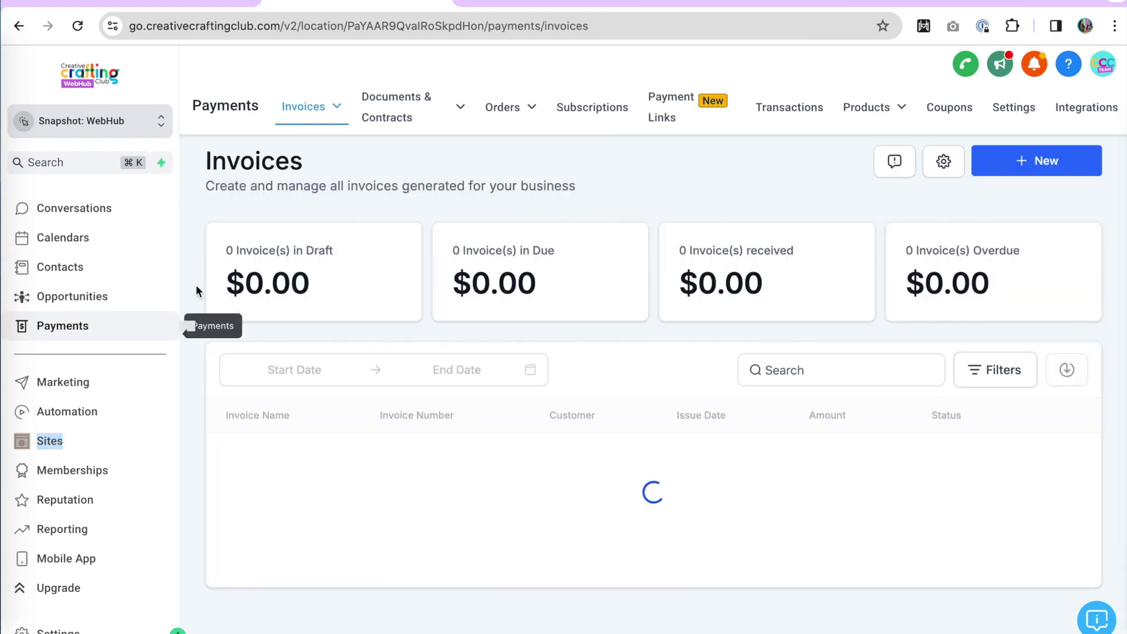
mouse_move(869, 119)
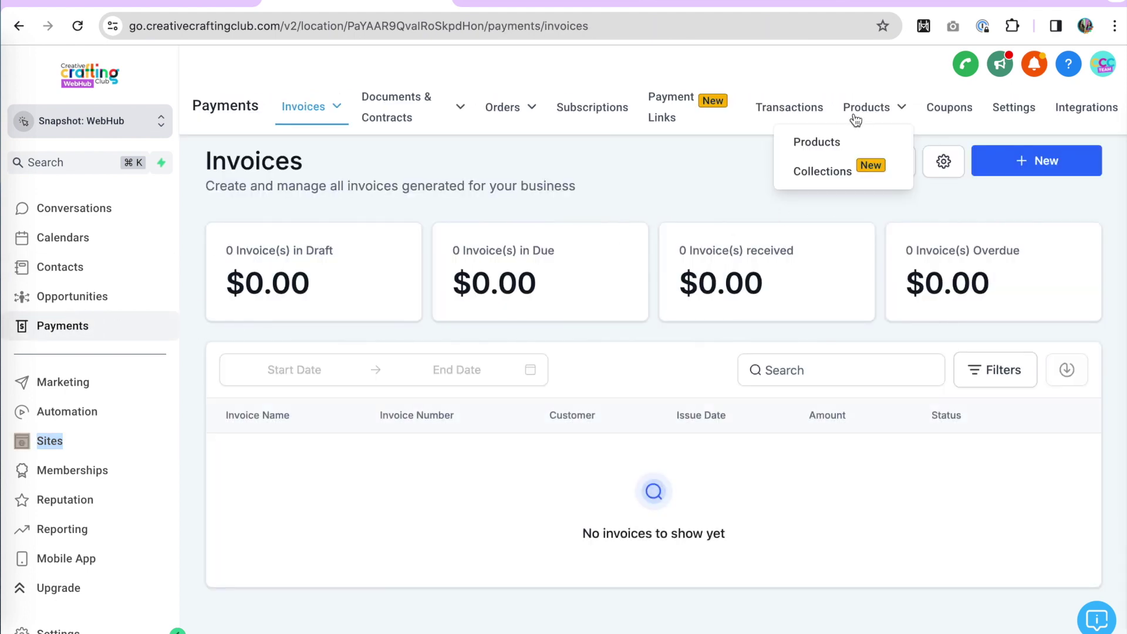
click(825, 147)
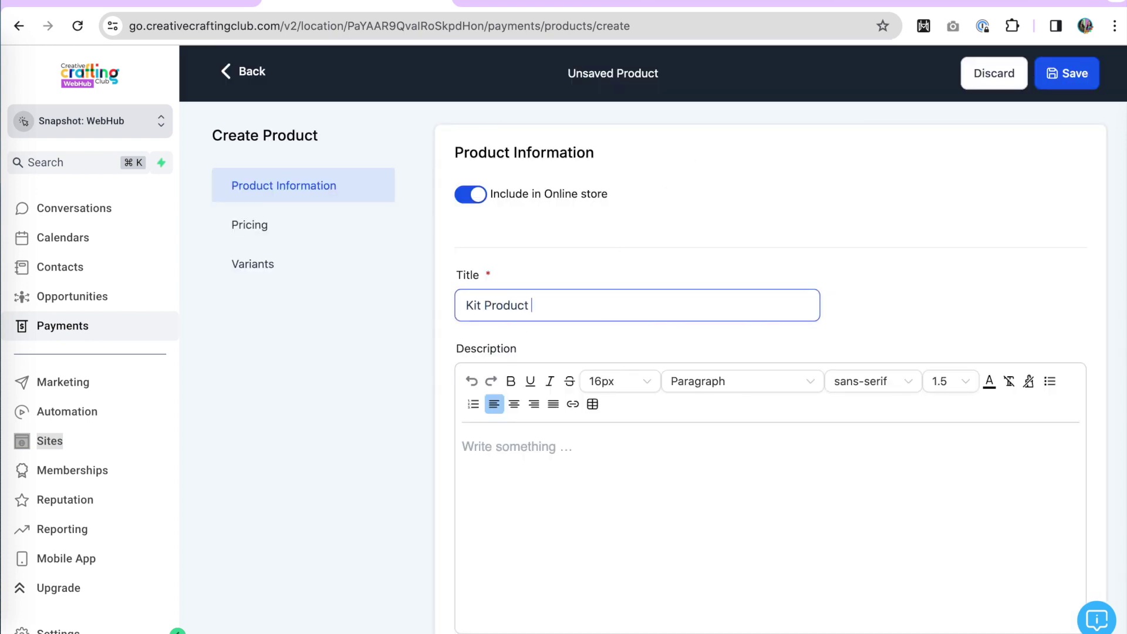
text(lde)
text(3)
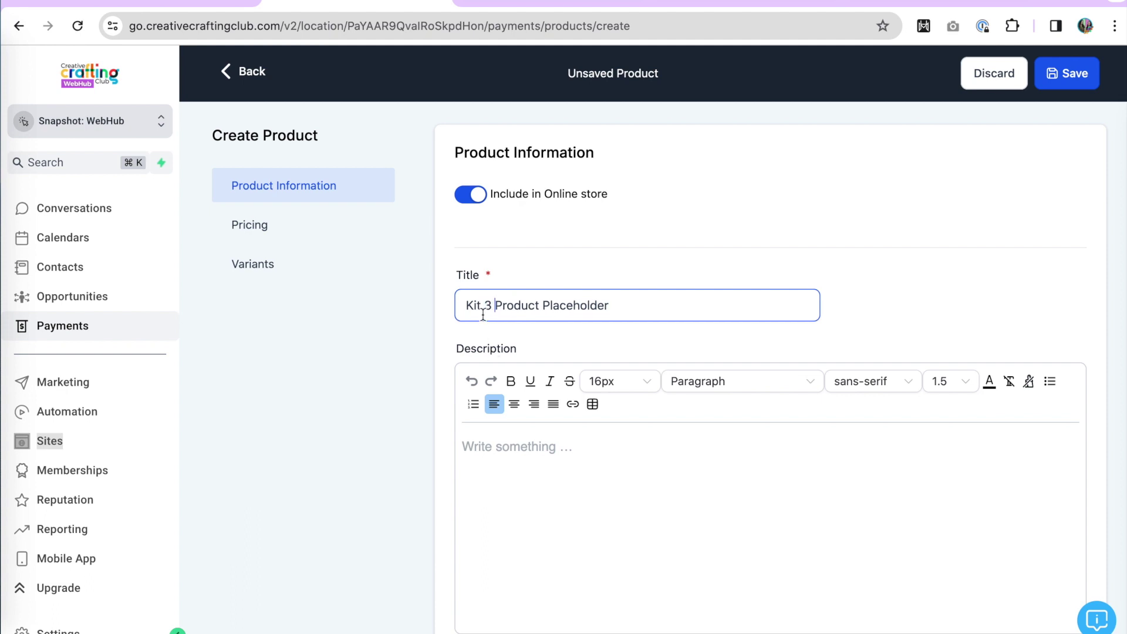
scroll(557, 384, down, 2)
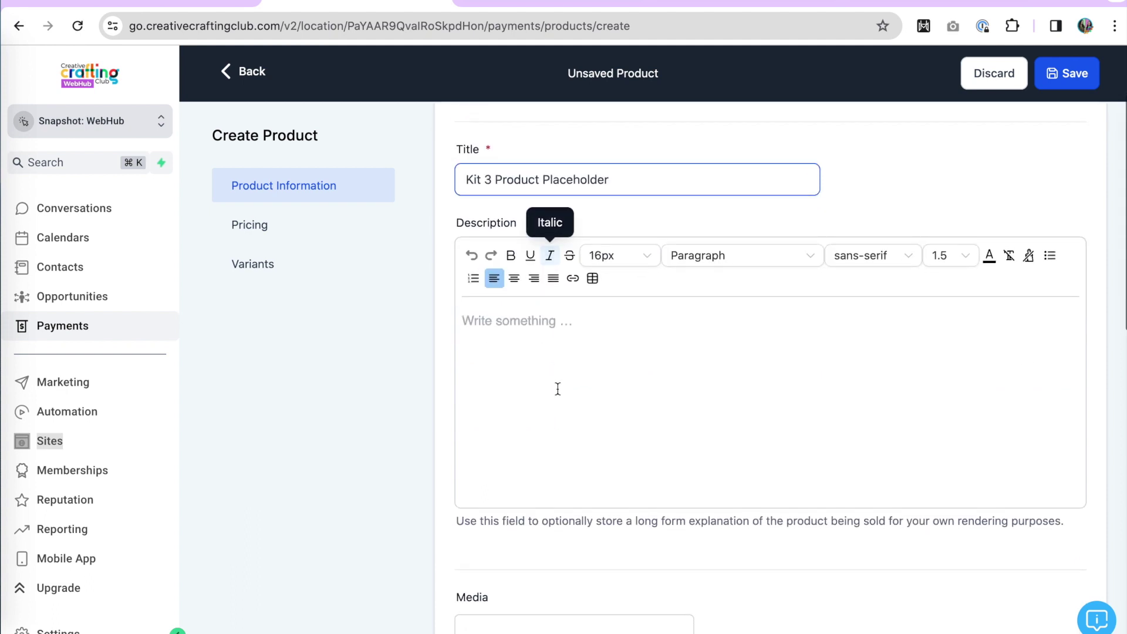
click(549, 358)
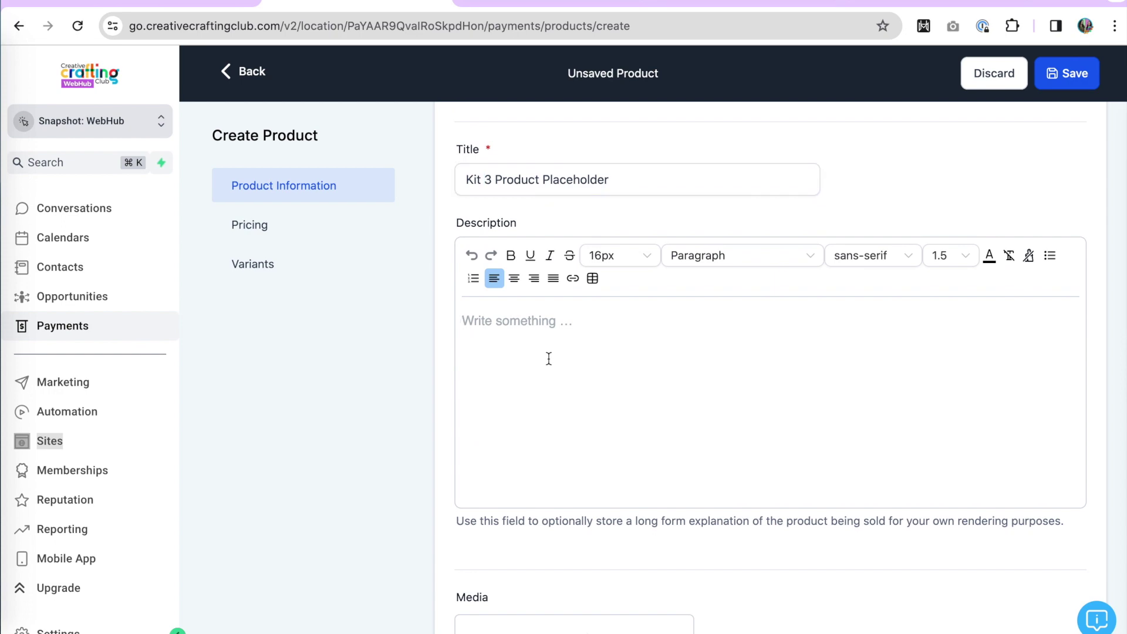
scroll(549, 359, down, 3)
click(570, 427)
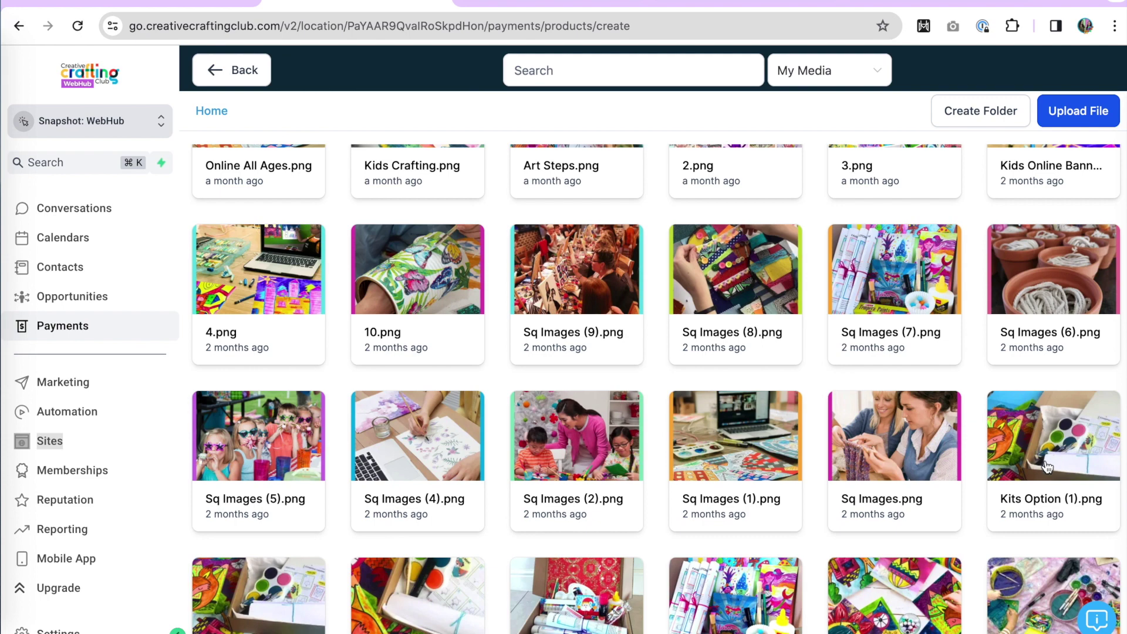
click(1036, 439)
Give the product a one-time $50.00 price and add an empty variant option.
scroll(893, 494, down, 4)
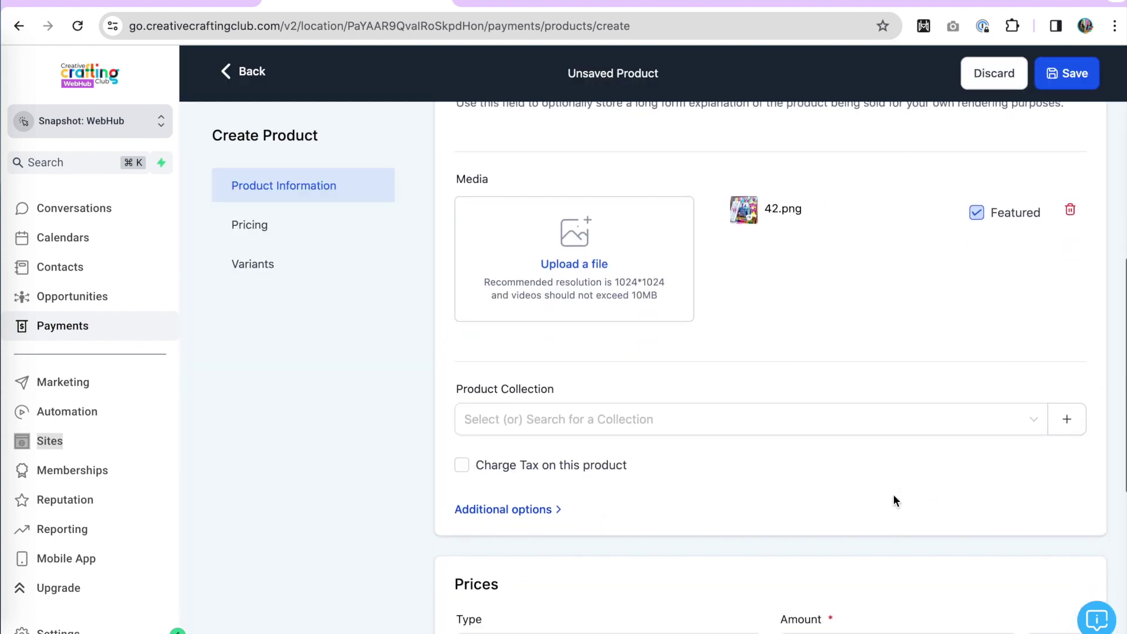
click(849, 494)
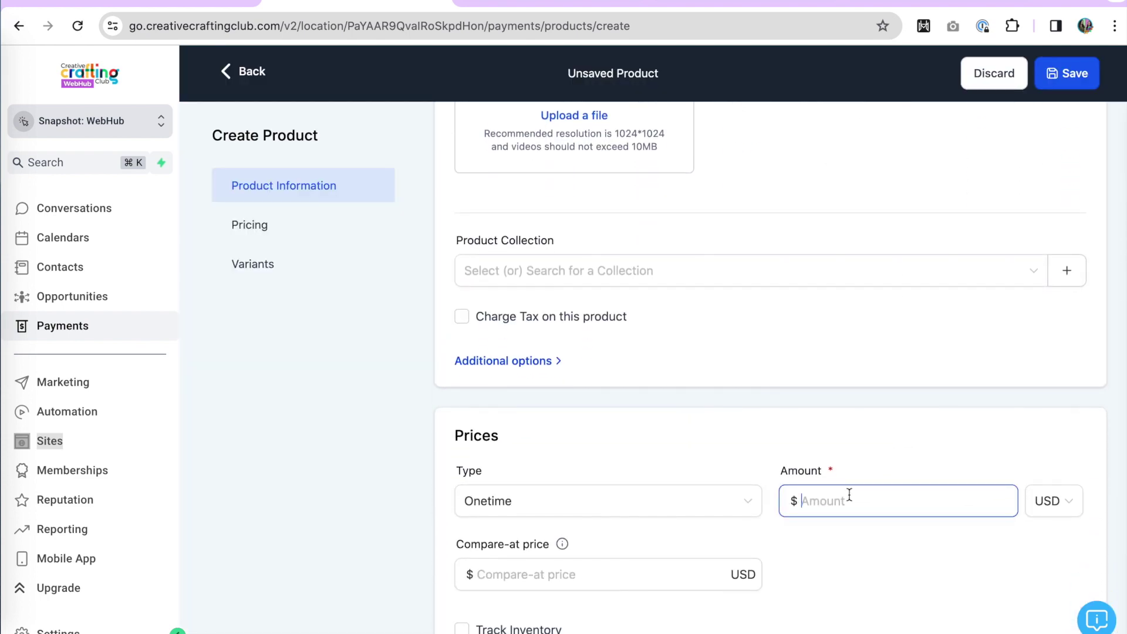
text(50)
click(848, 549)
scroll(847, 549, down, 3)
click(683, 304)
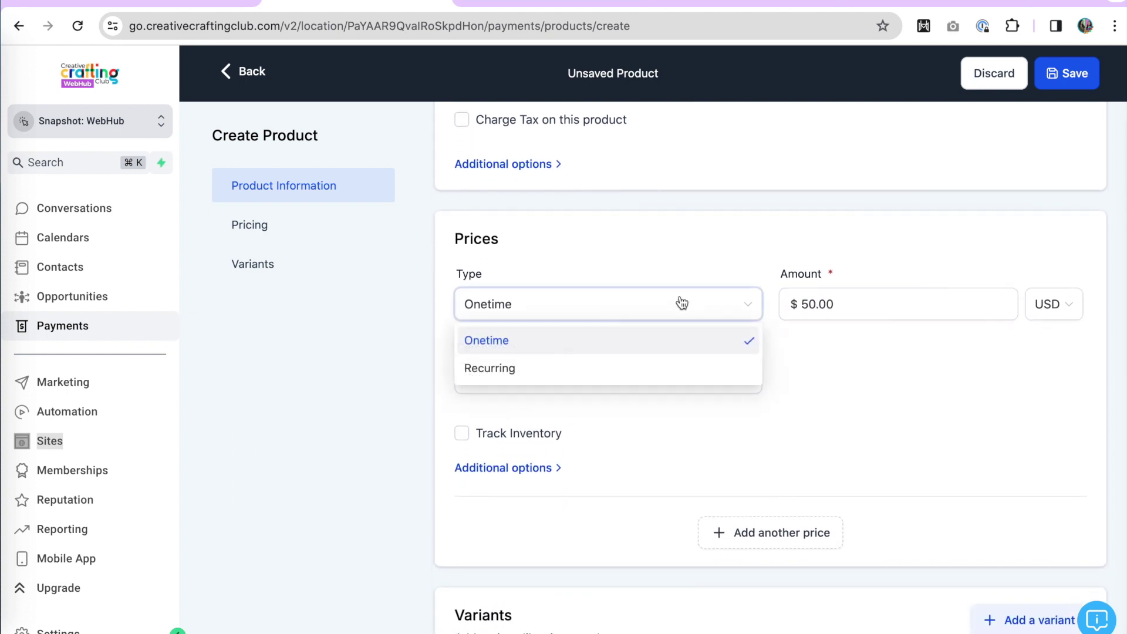
click(851, 419)
scroll(680, 430, down, 2)
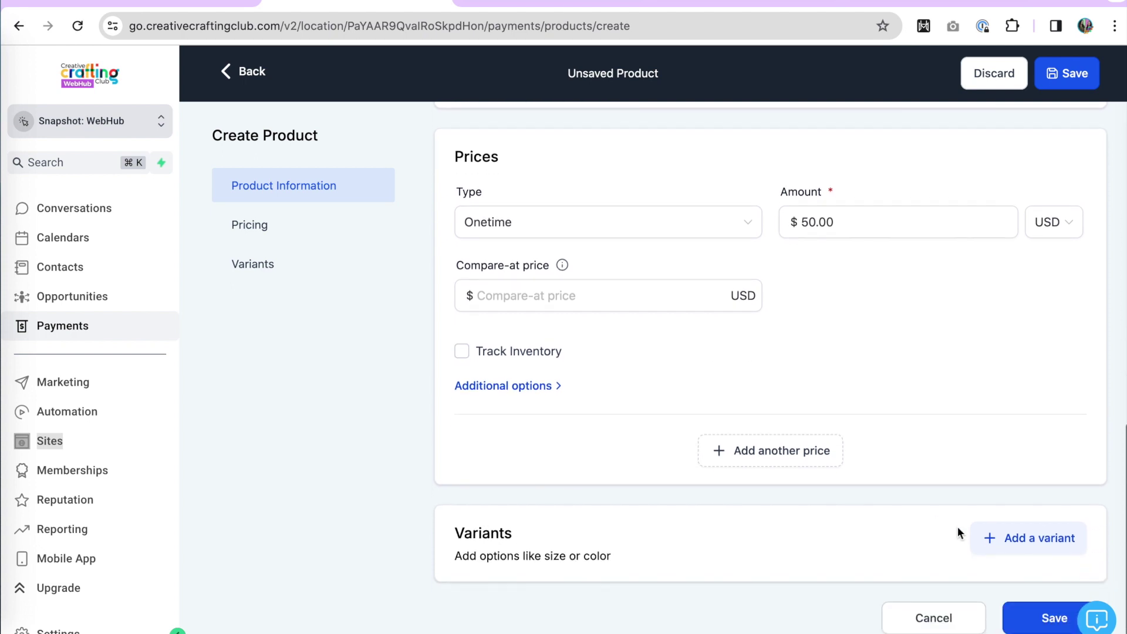
click(999, 547)
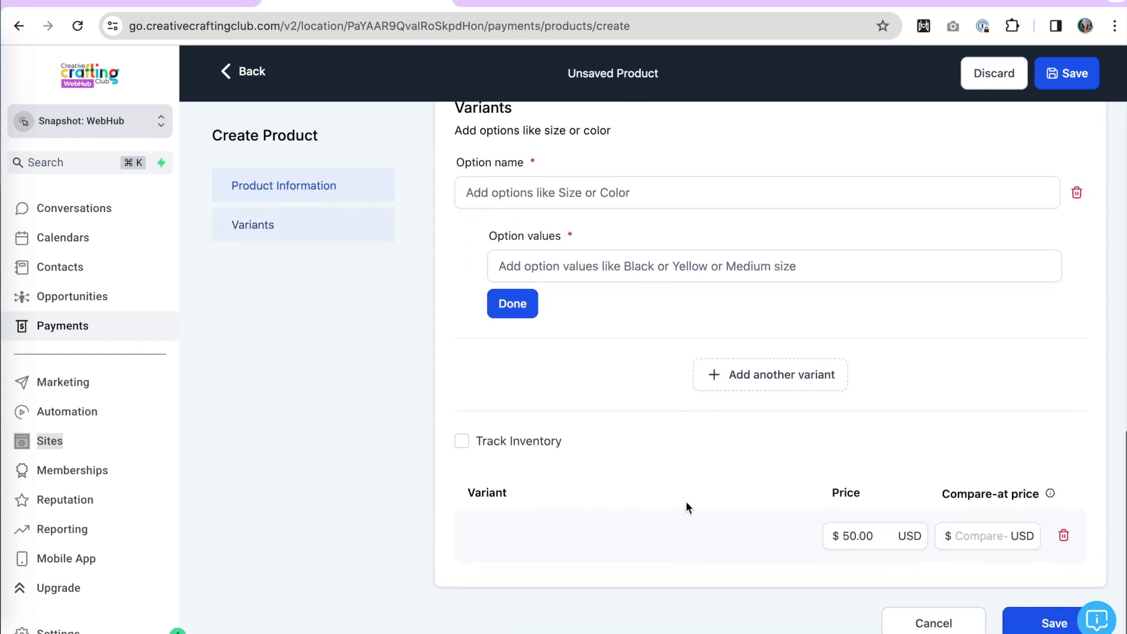
Define a Size variant option with values S, M and L.
click(598, 252)
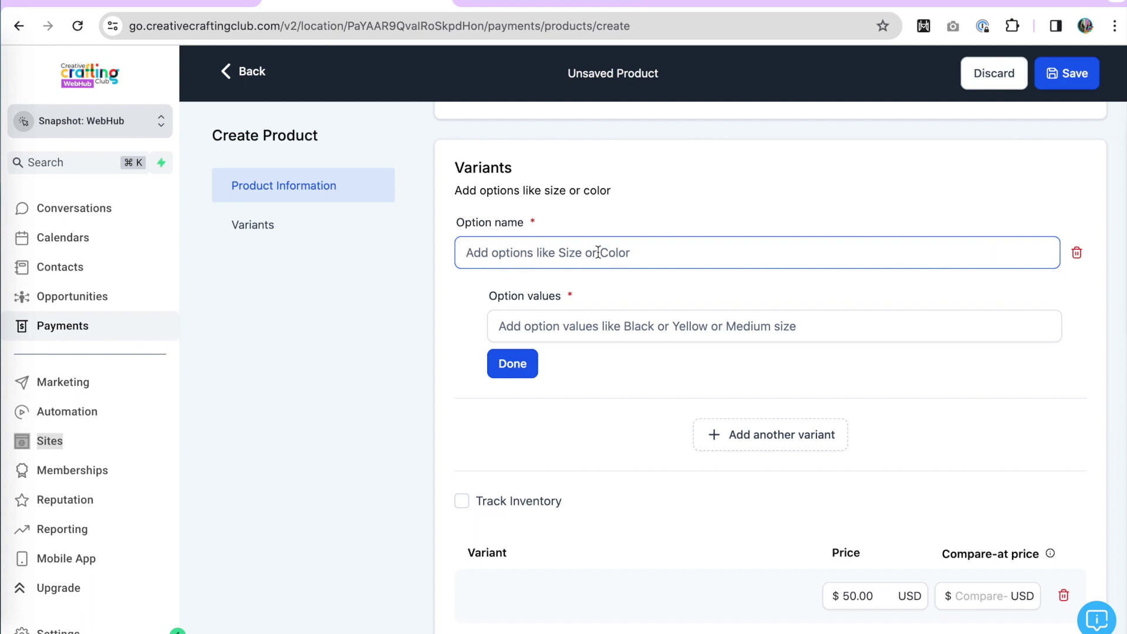
text(Size)
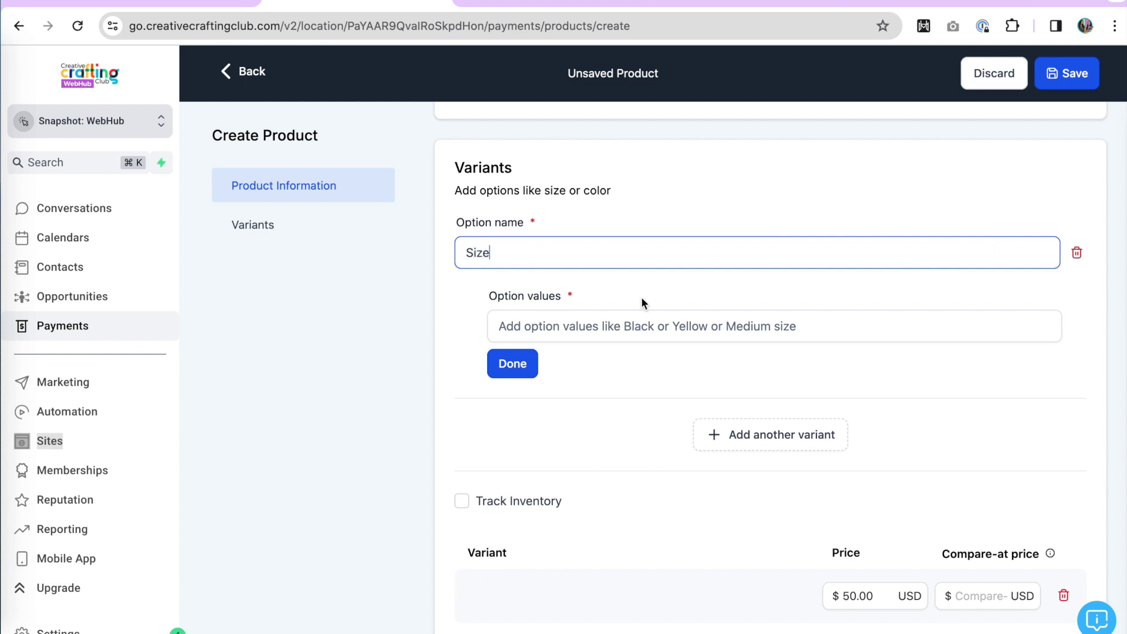
click(610, 329)
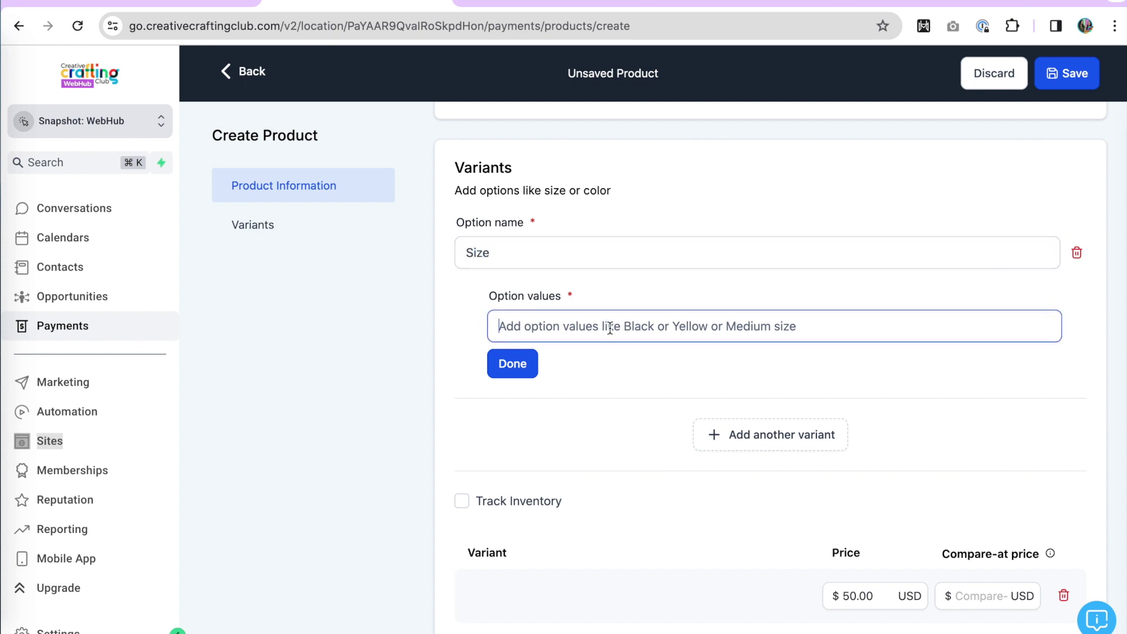
text(S)
click(565, 362)
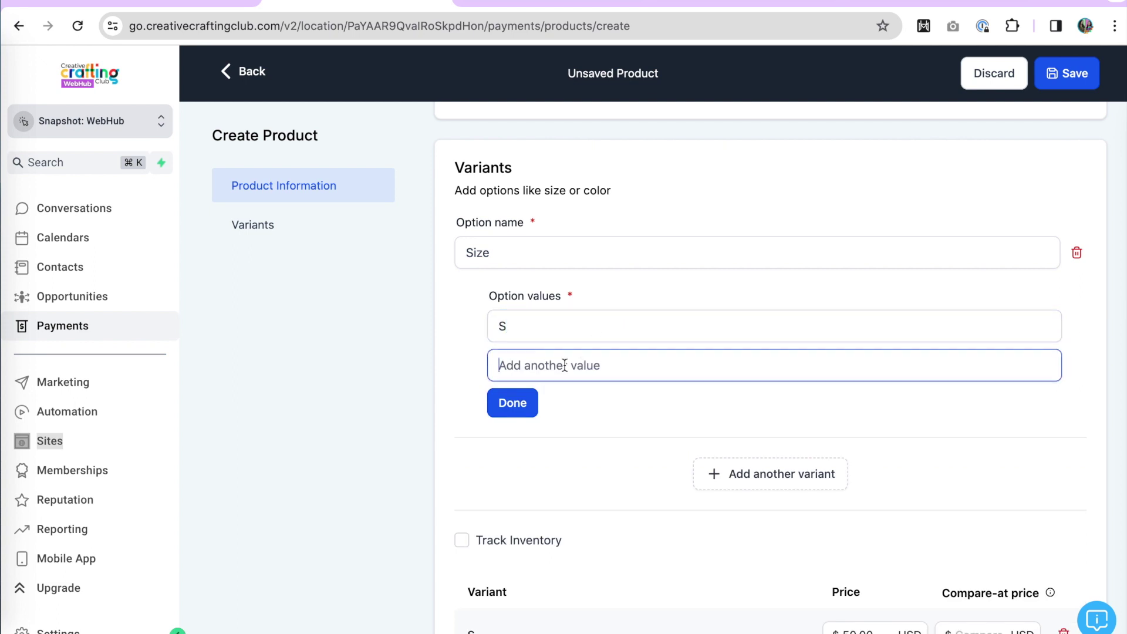
text(M)
key(Tab)
text(L)
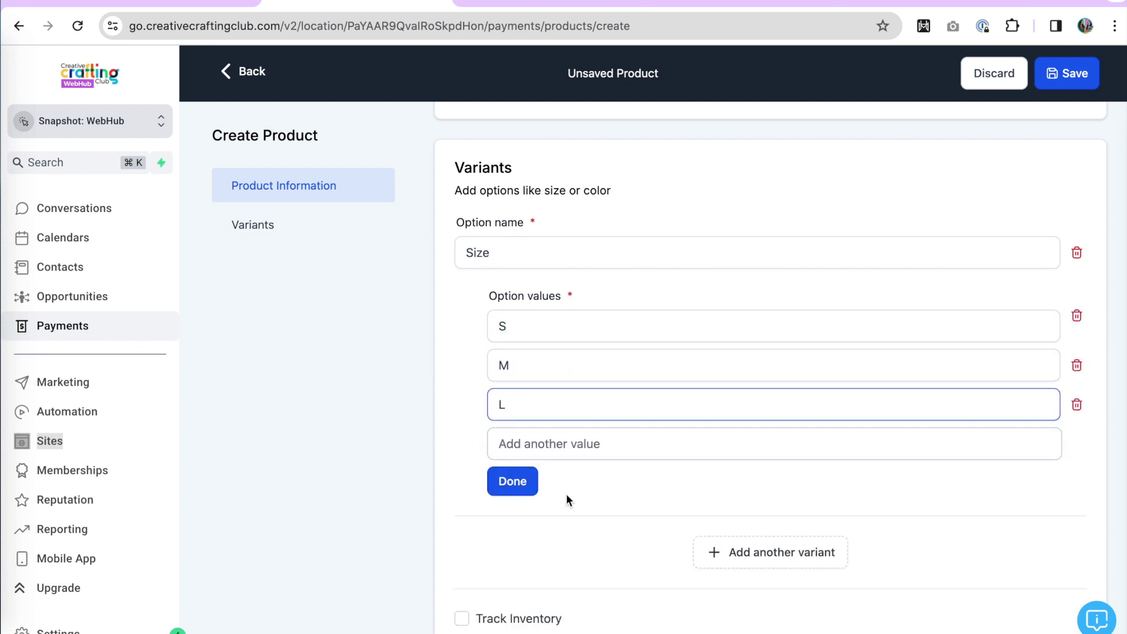
click(573, 496)
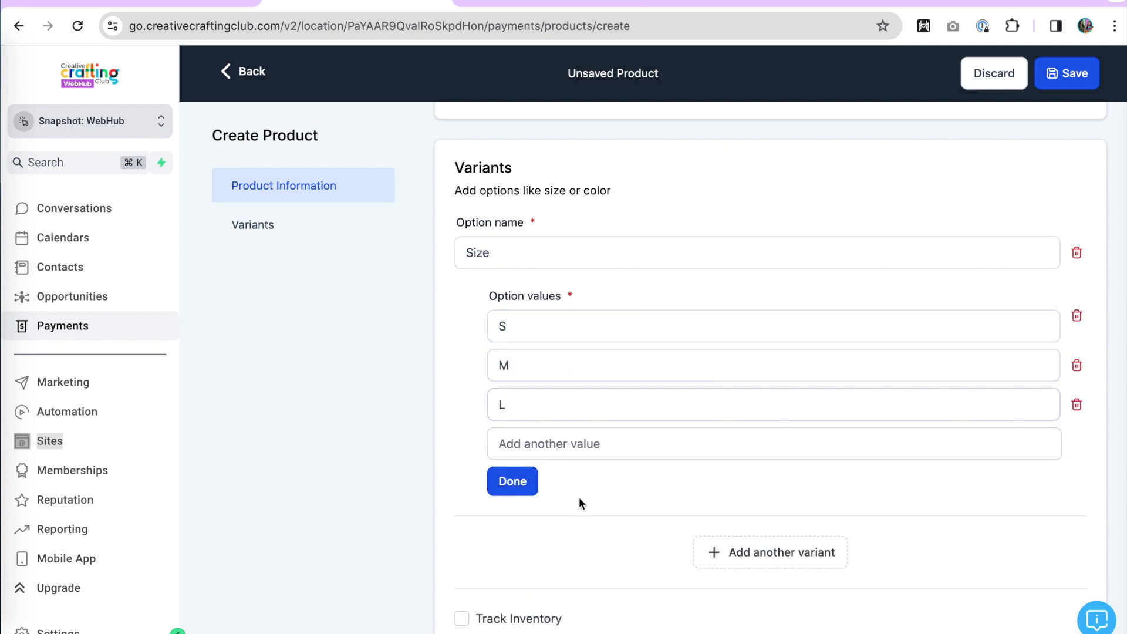
click(514, 484)
Price the variants at $50 for S, $60 for M and $70 for L.
scroll(628, 512, down, 1)
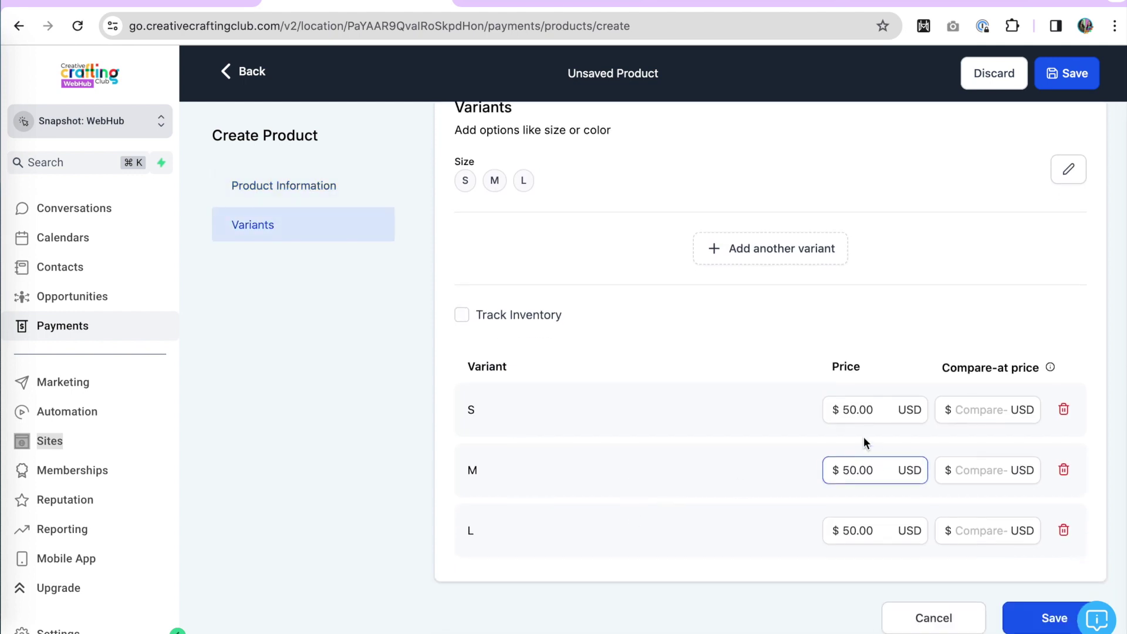
click(851, 412)
click(860, 469)
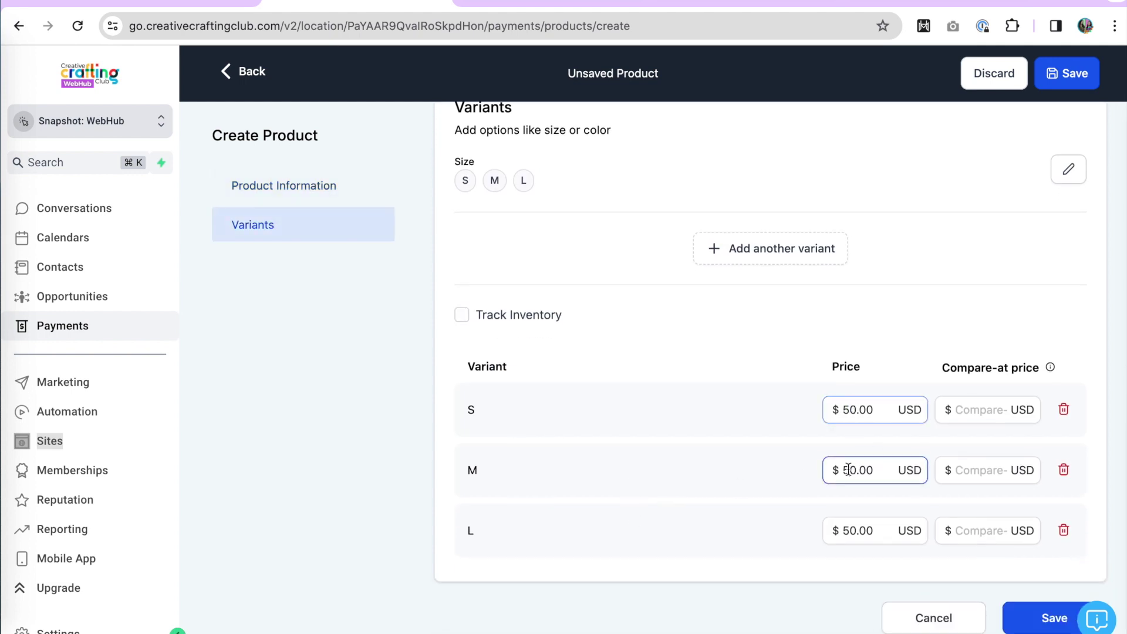
drag(849, 470, 840, 468)
text(6)
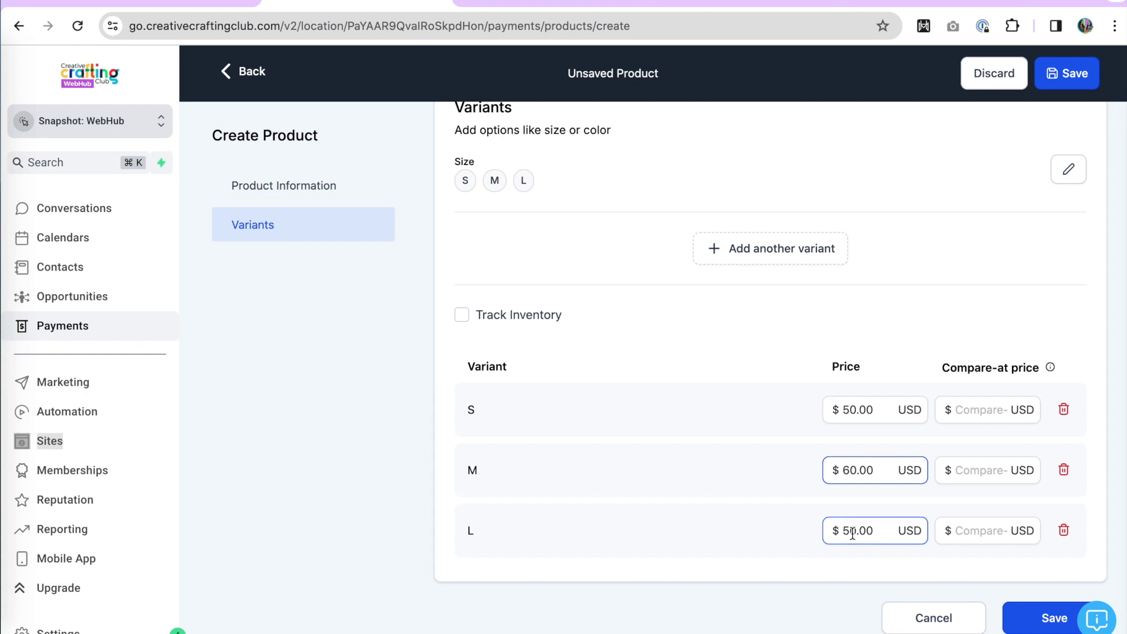
drag(851, 530, 842, 531)
text(7)
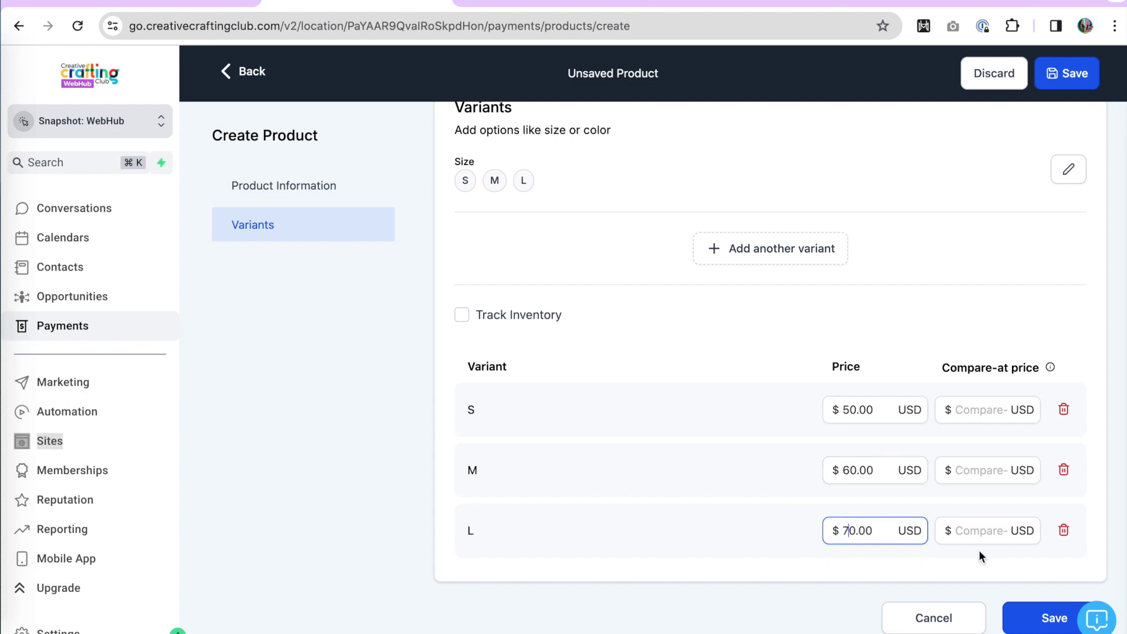
Set a $70.00 compare-at price on all three sizes and save the product.
click(979, 416)
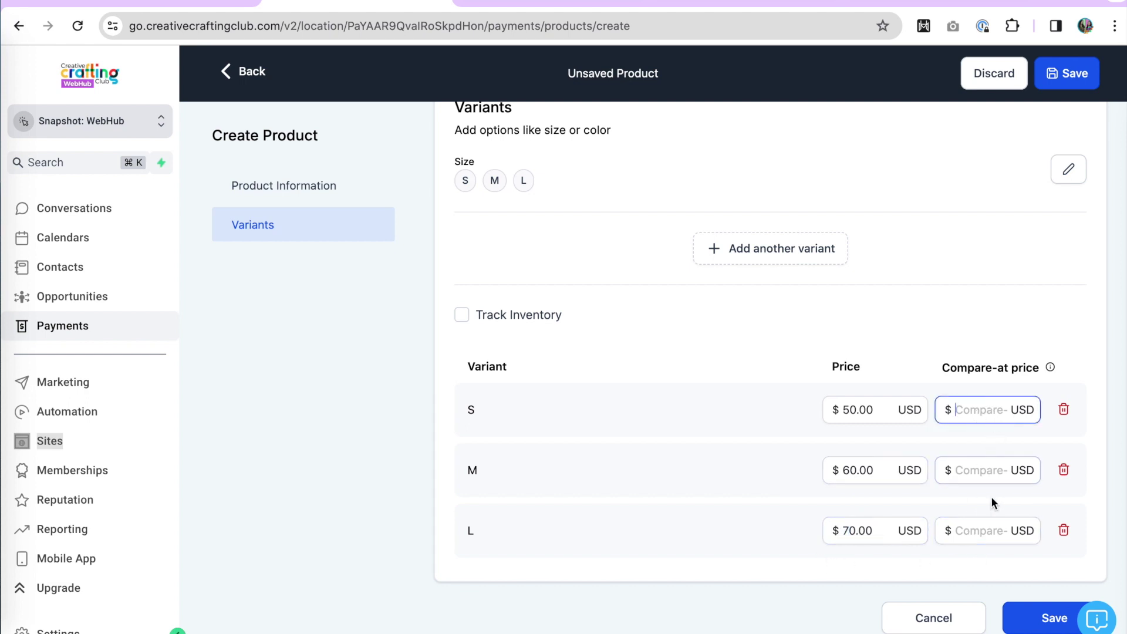
text(50)
click(980, 470)
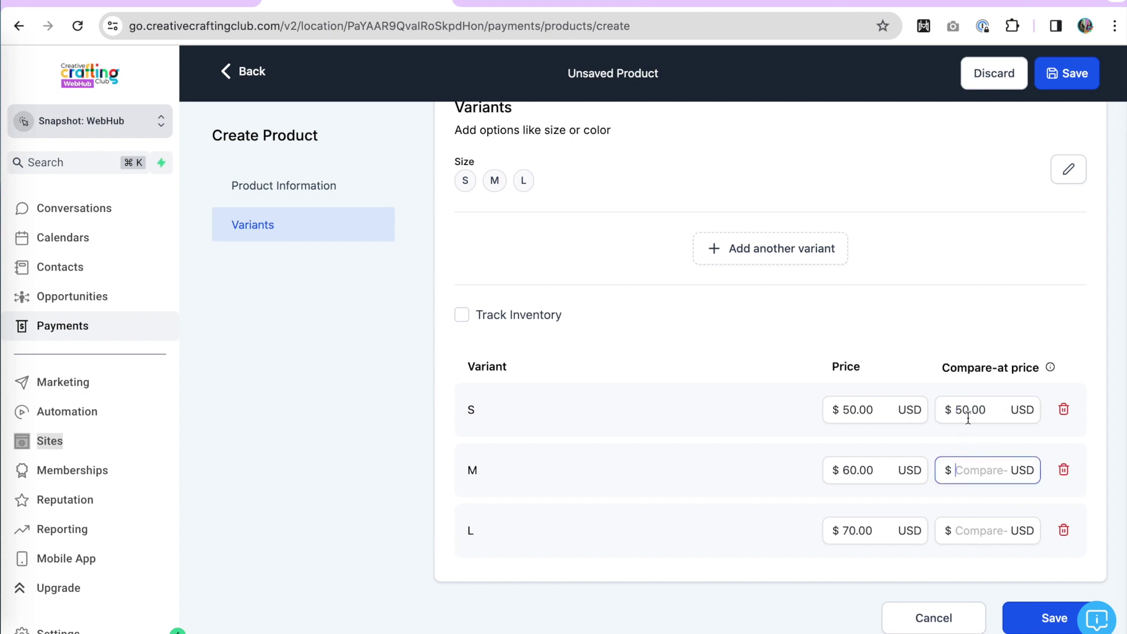
drag(963, 411, 955, 405)
text(7)
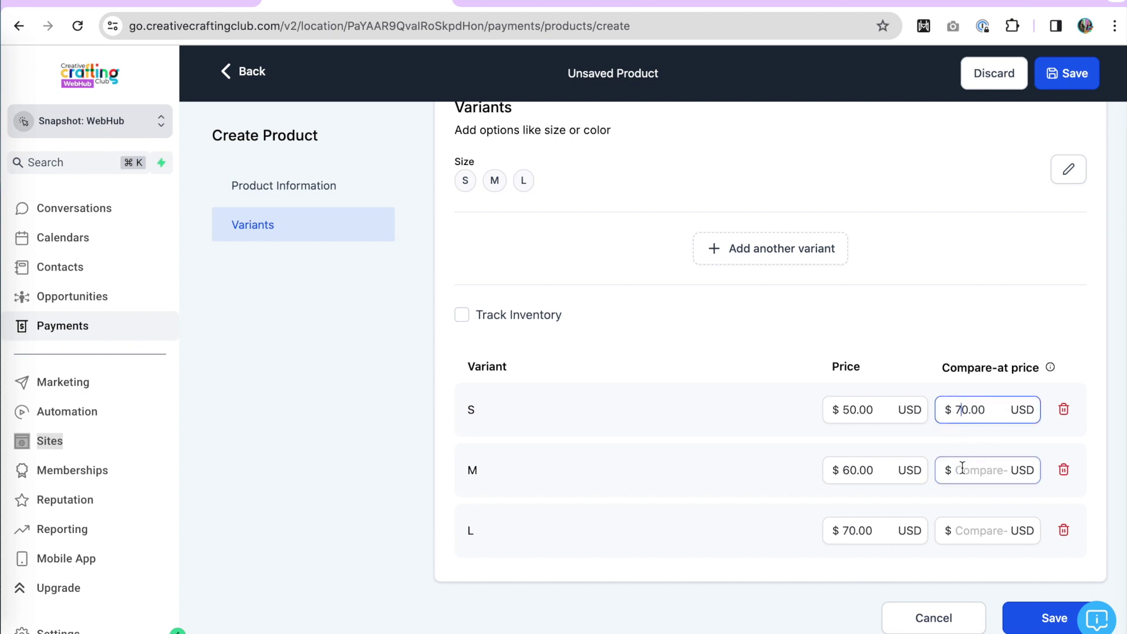
click(958, 469)
text(70)
click(963, 536)
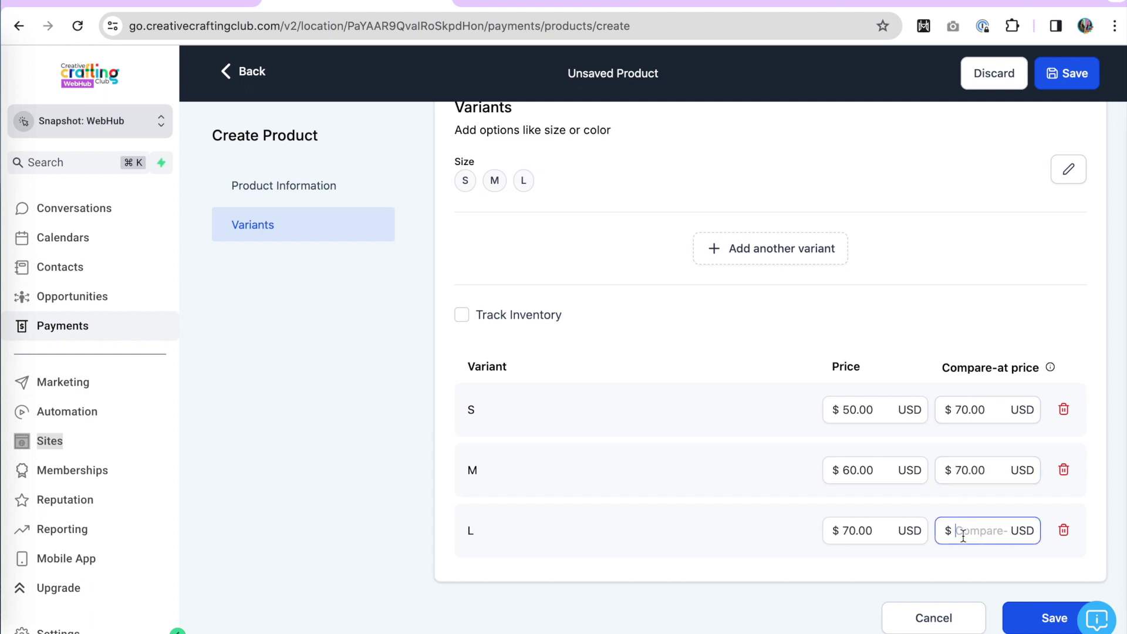
text(70)
click(1035, 625)
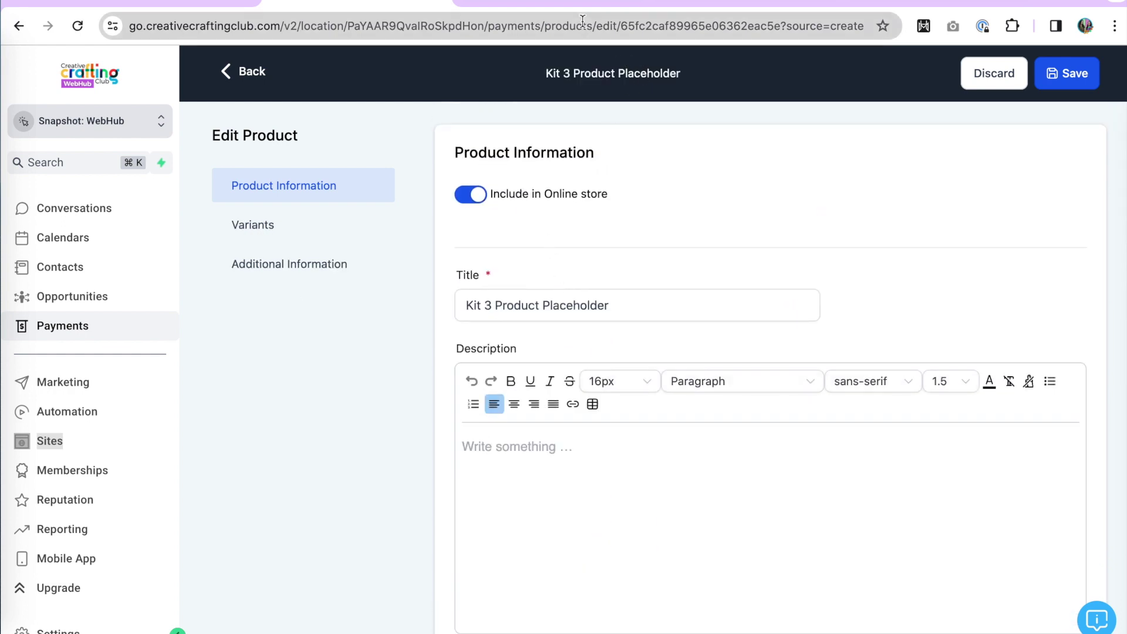
Preview the Kit 3 product page and switch its size to L at $70.00.
click(485, 3)
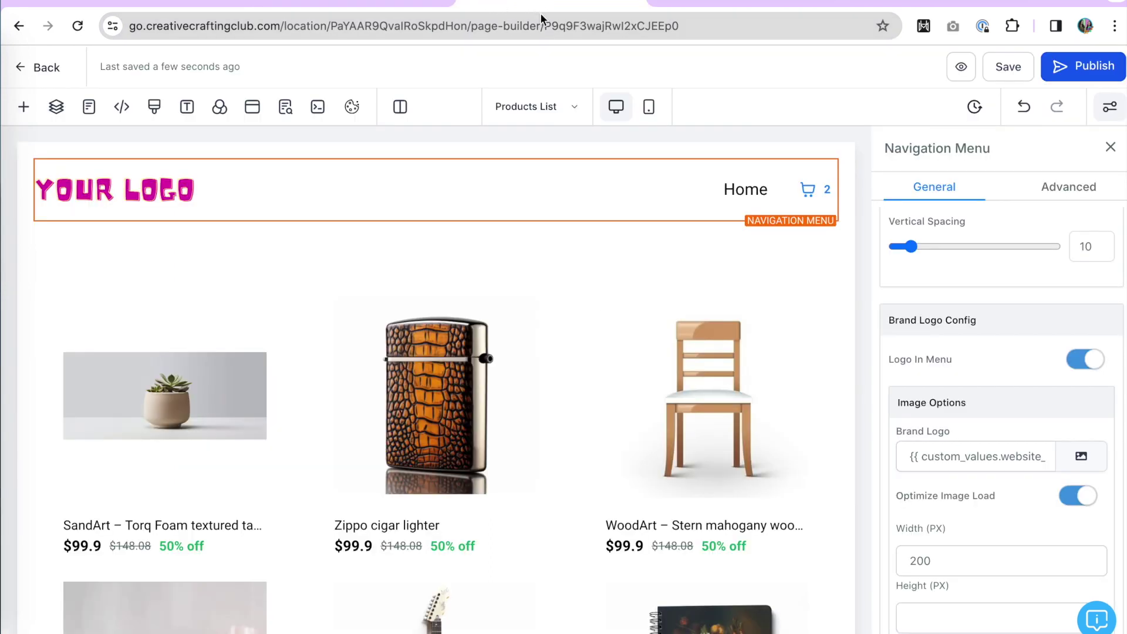
click(961, 69)
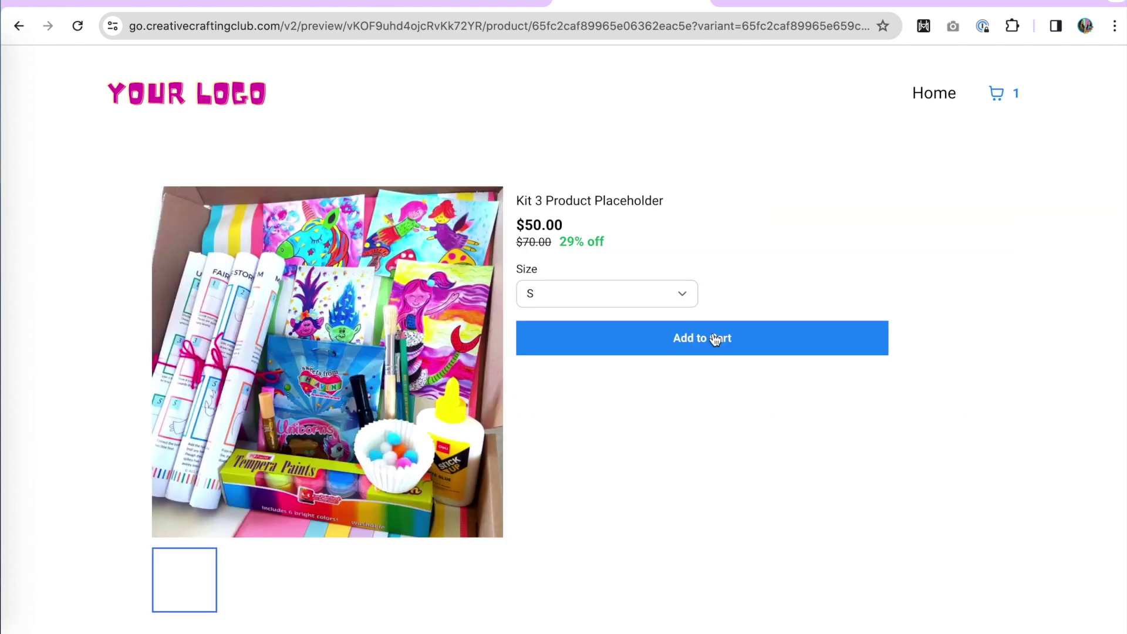
click(586, 294)
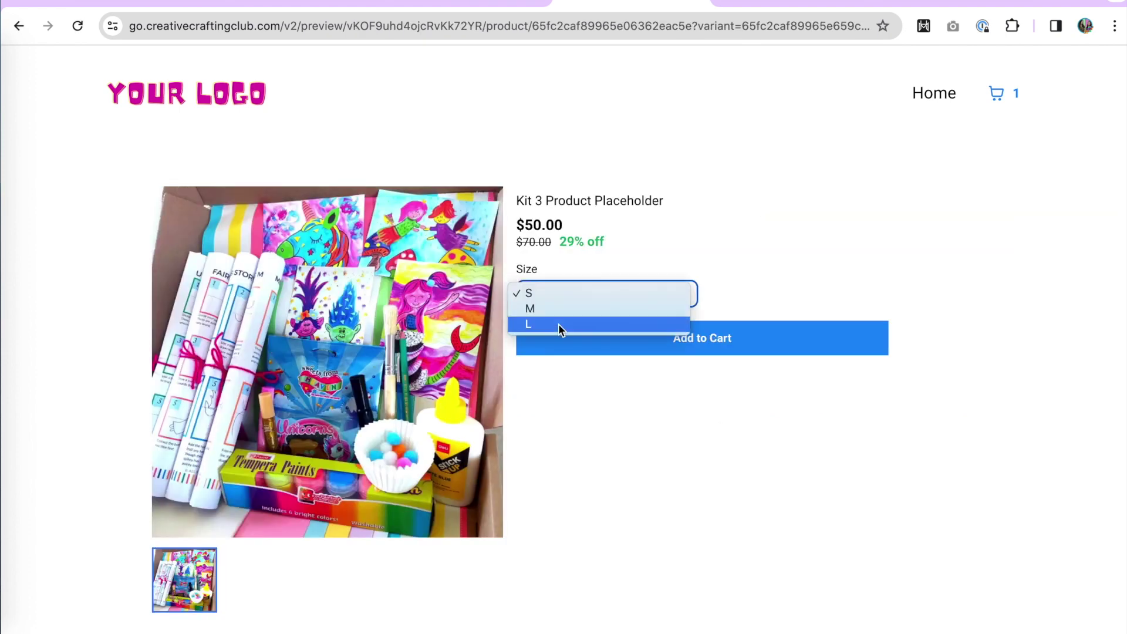
click(540, 310)
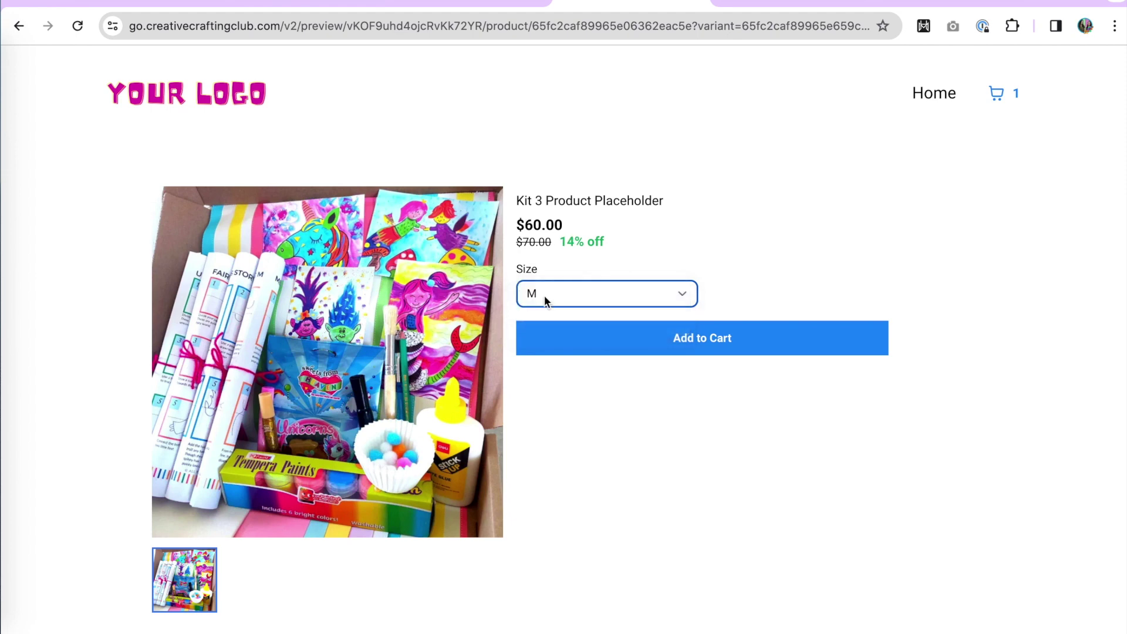
click(549, 295)
click(545, 311)
Add the size L Kit 3 to the cart and review the $110.00 checkout with Kit 2.
click(691, 333)
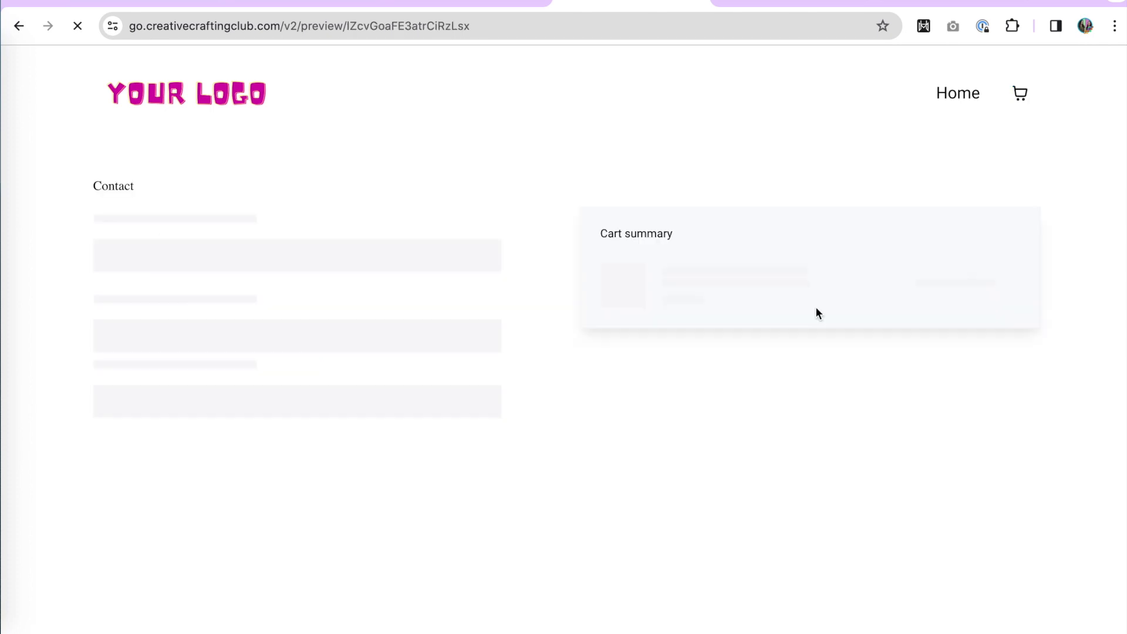
scroll(528, 415, down, 2)
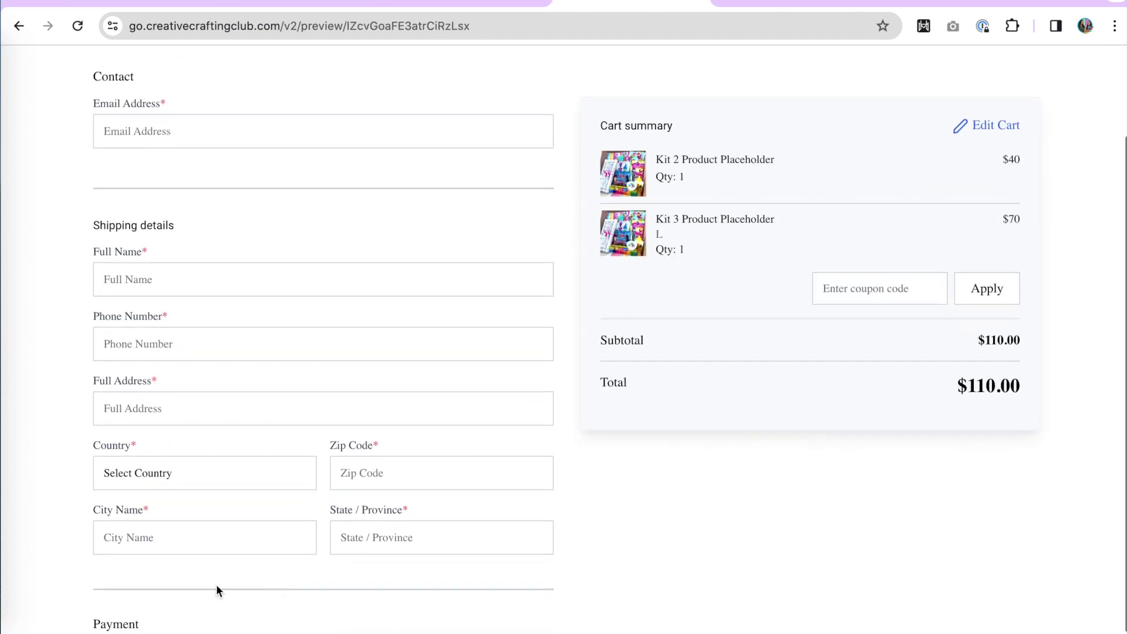
scroll(333, 589, down, 1)
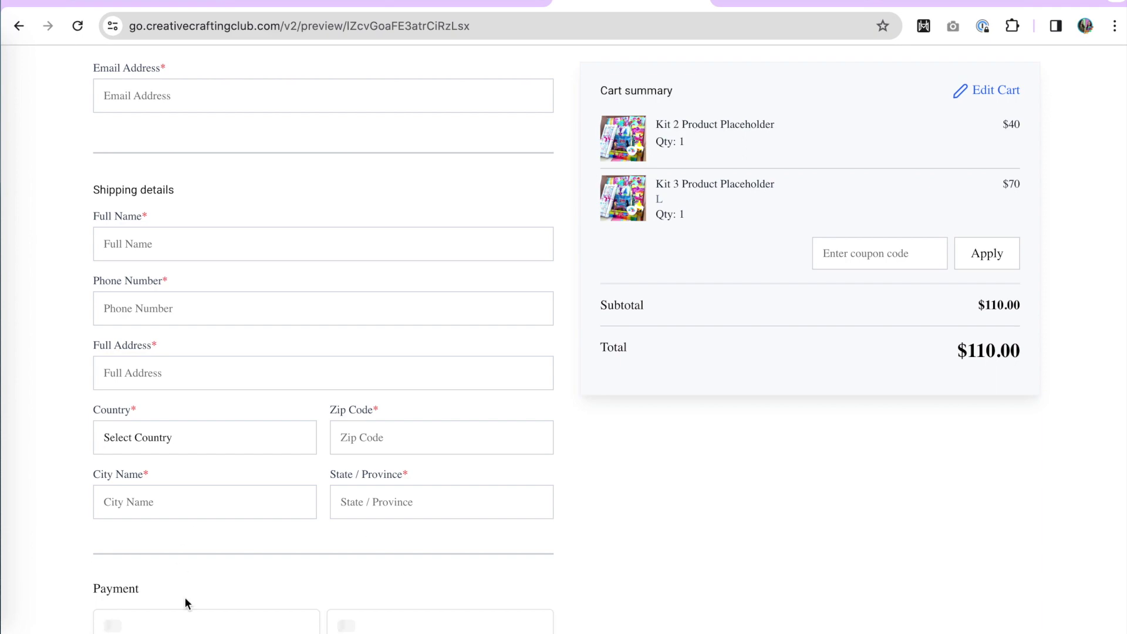
scroll(277, 586, down, 5)
scroll(246, 382, up, 8)
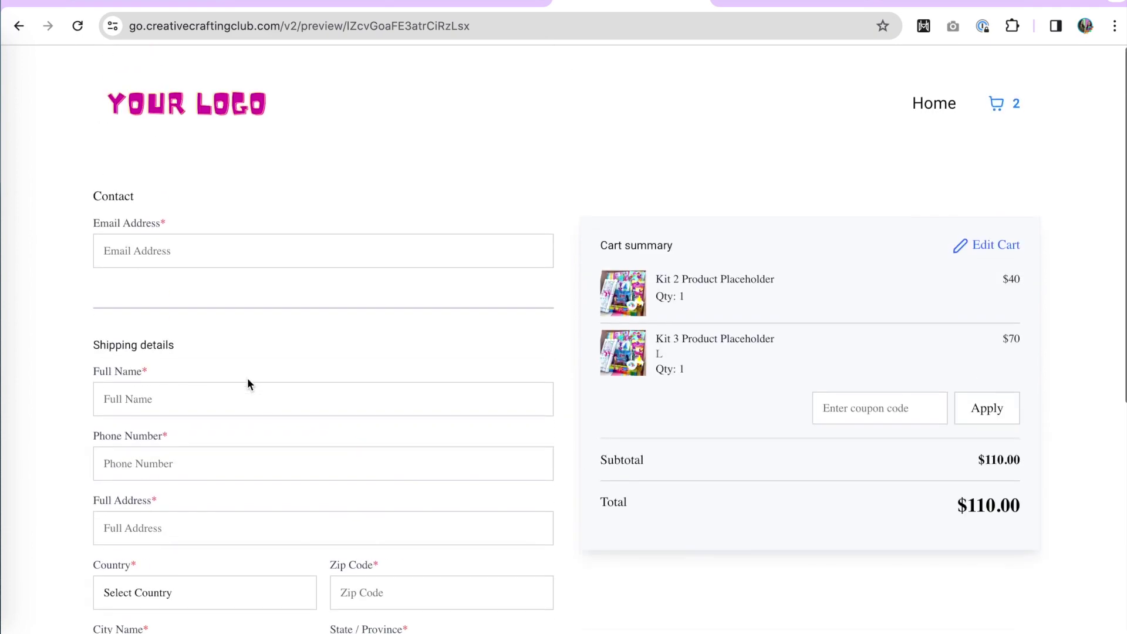
scroll(247, 382, down, 8)
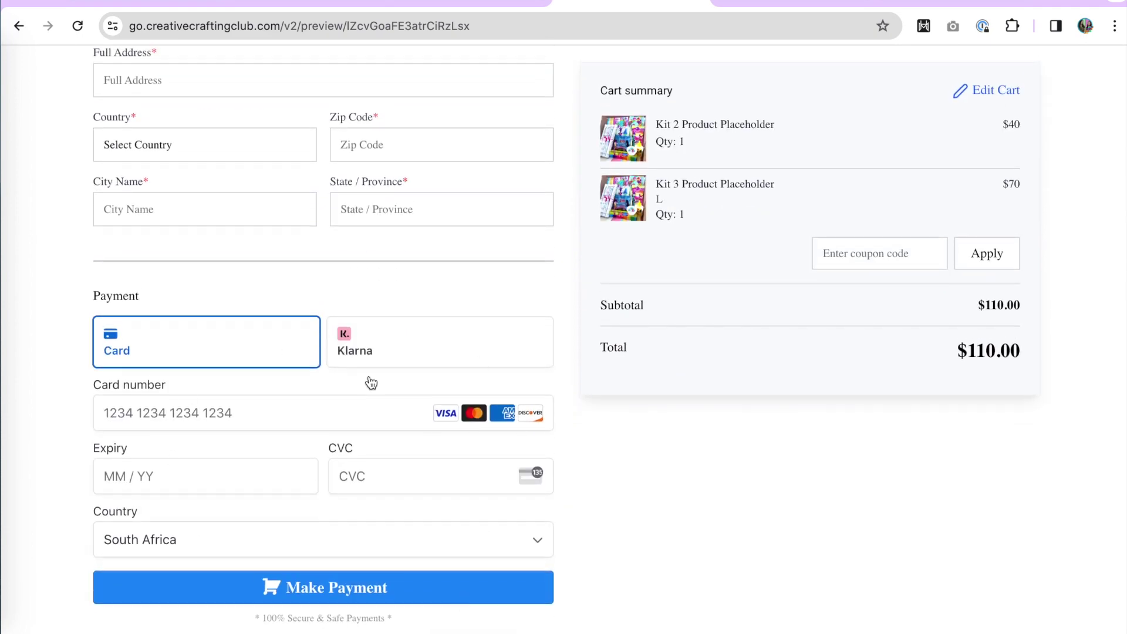
scroll(290, 464, up, 8)
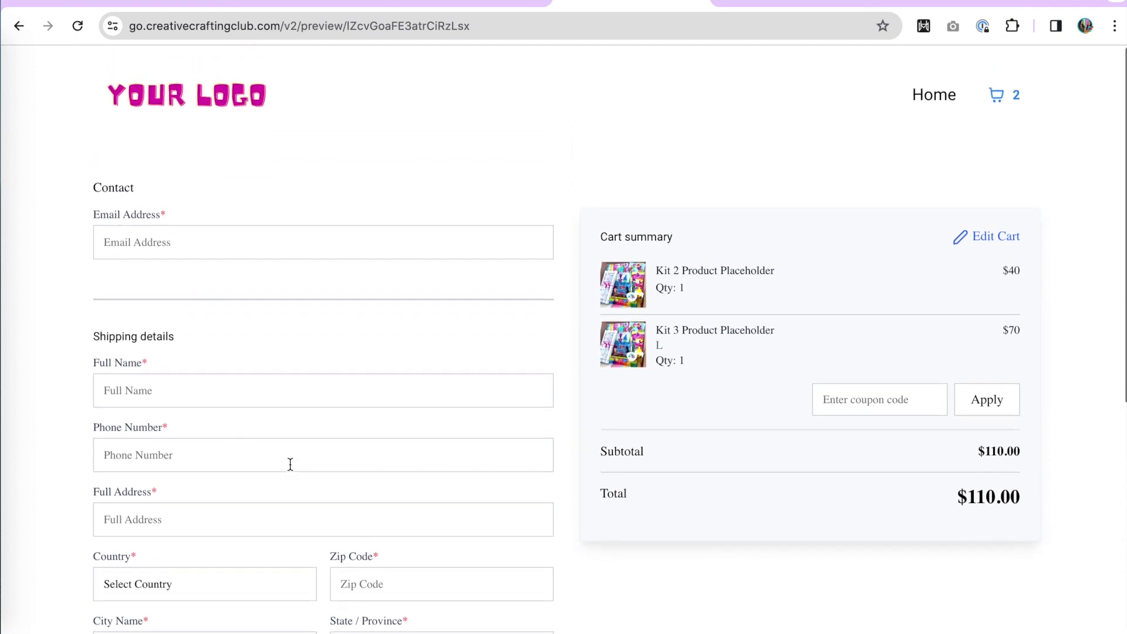
scroll(588, 587, down, 1)
scroll(587, 587, up, 1)
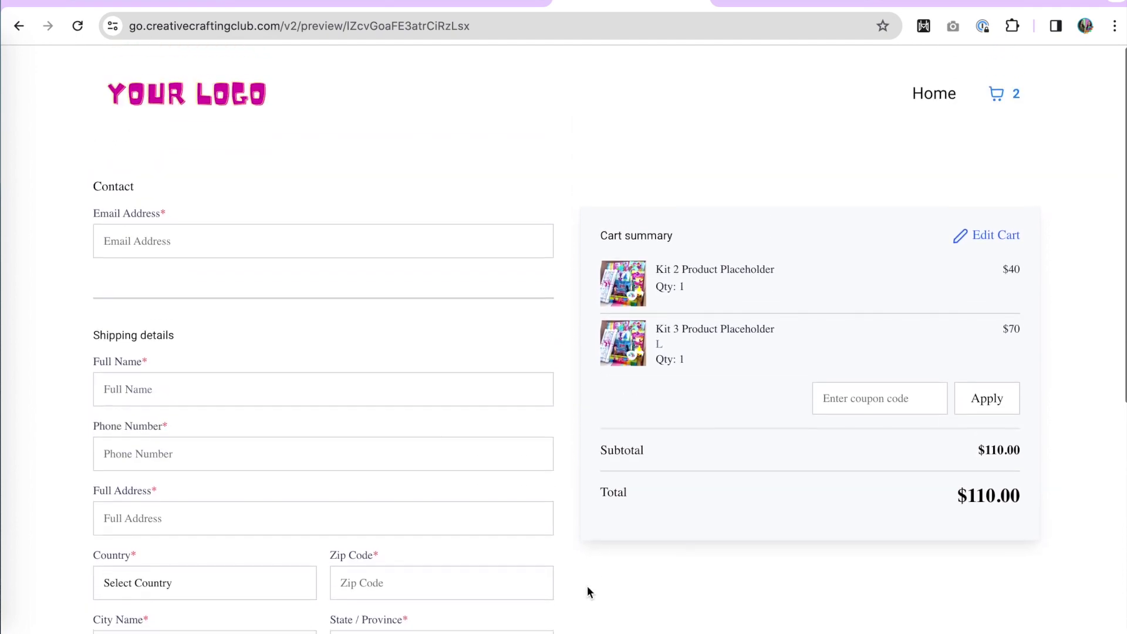
scroll(587, 587, down, 6)
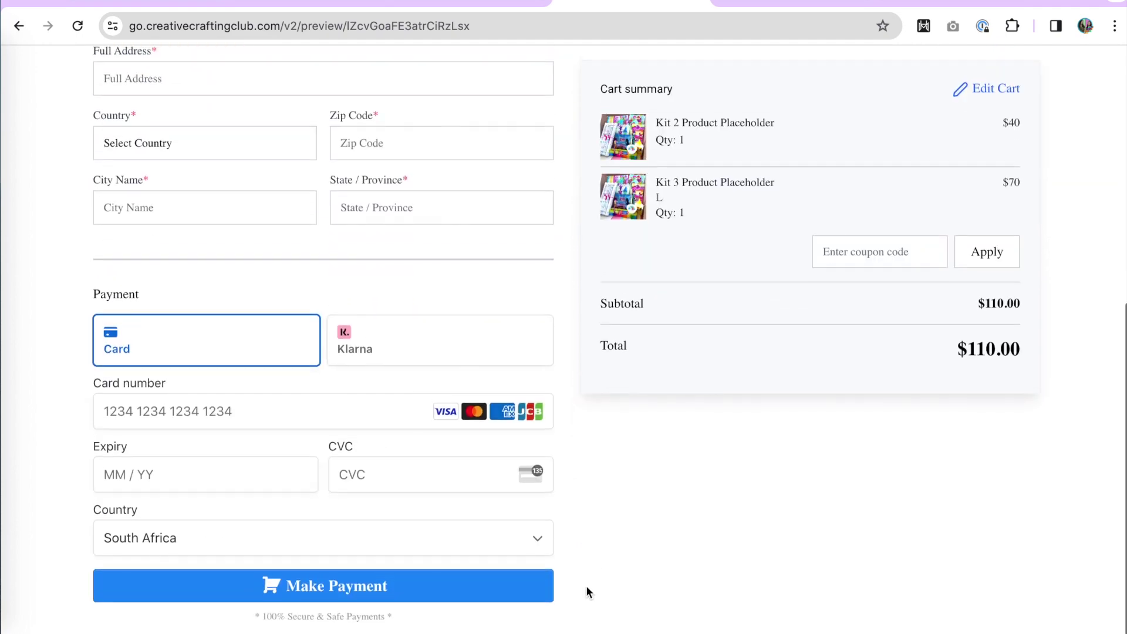
scroll(587, 591, up, 6)
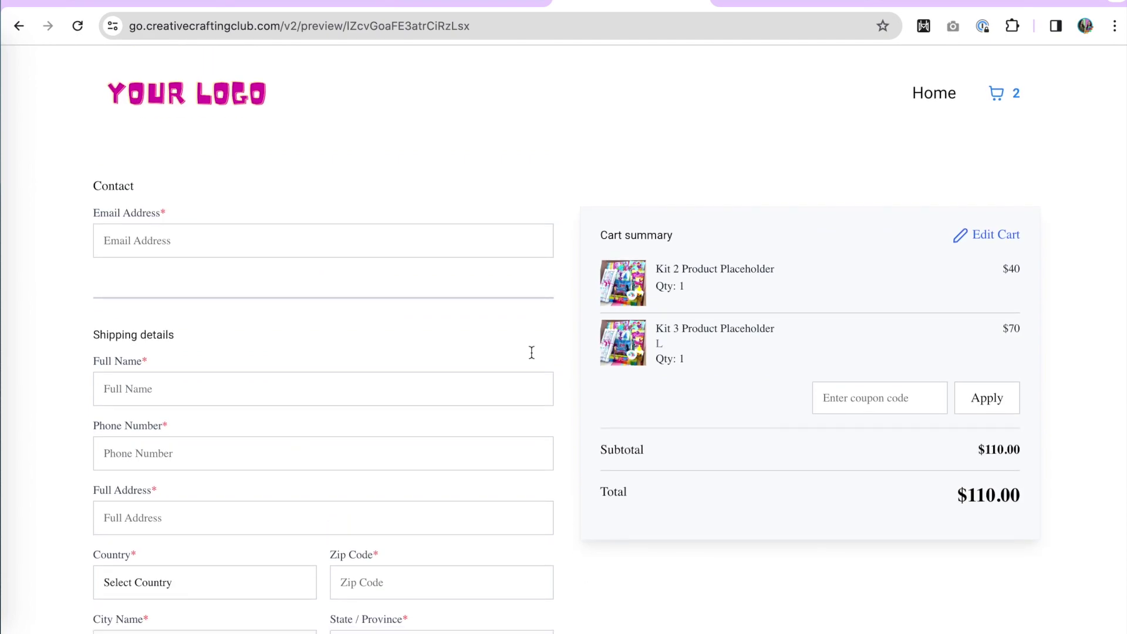
click(415, 7)
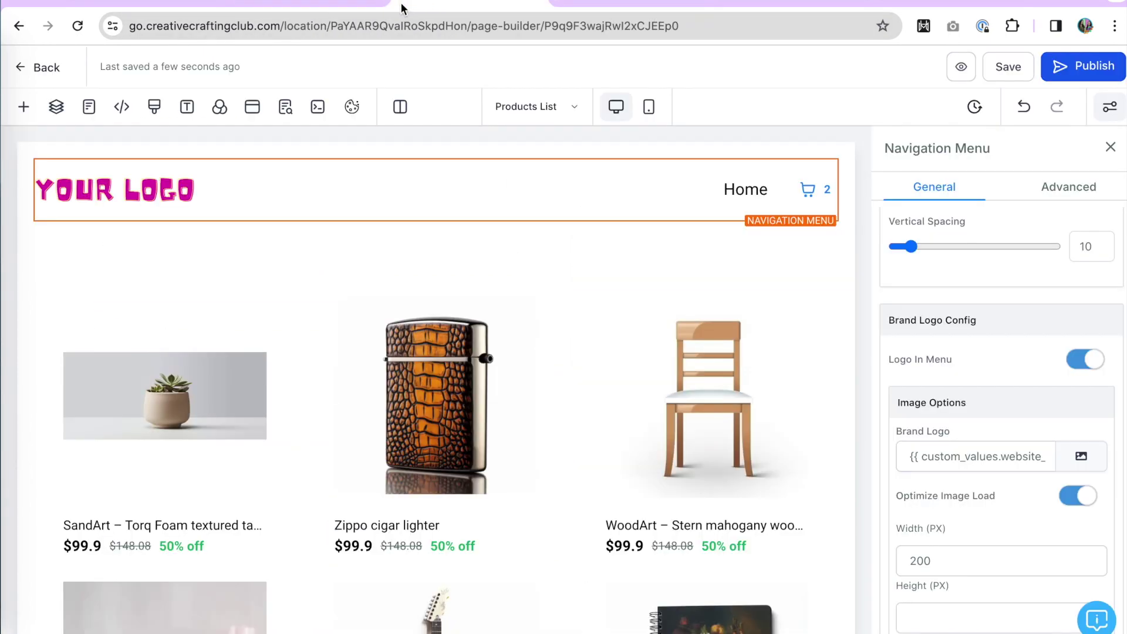
Turn on 'Enable automatic sales receipts for payments' in Payments settings and save.
click(313, 5)
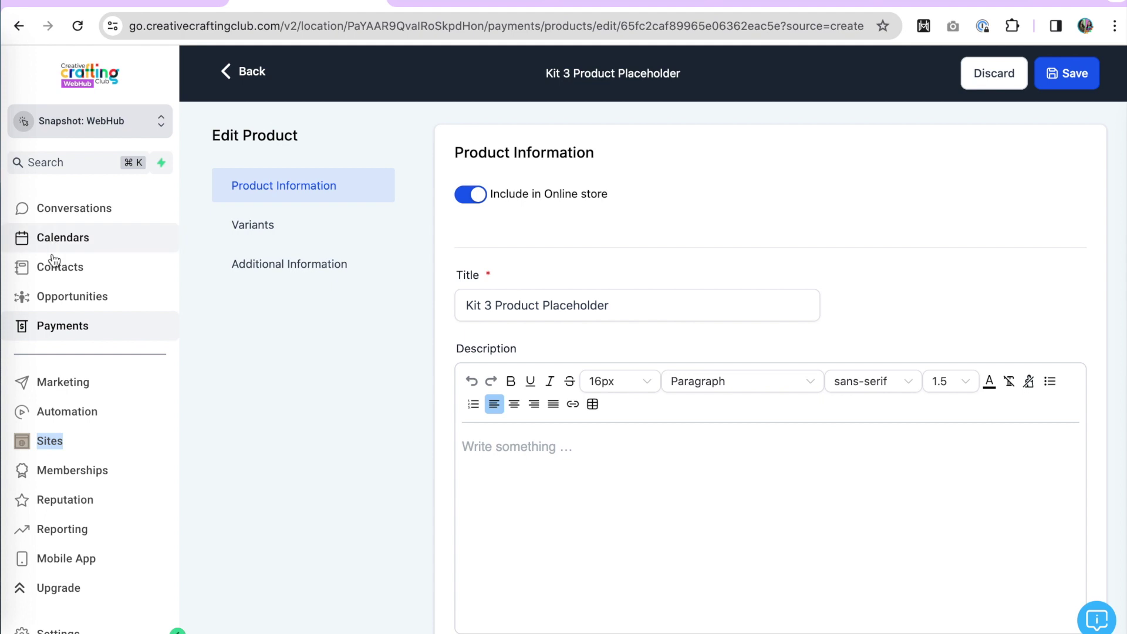
click(70, 330)
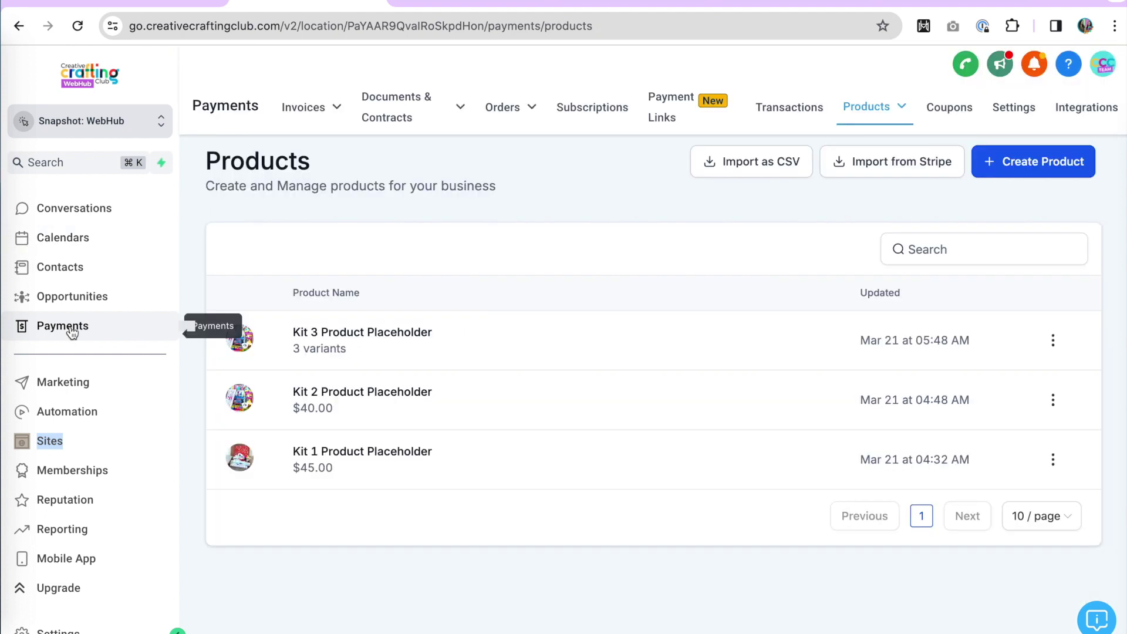
click(1017, 109)
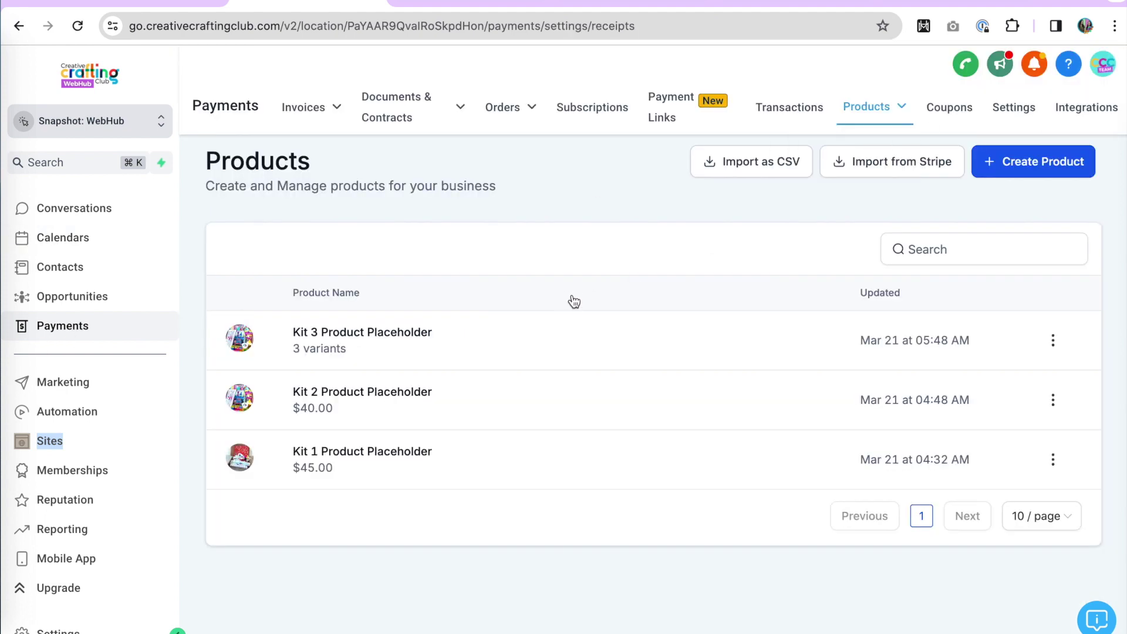
click(468, 269)
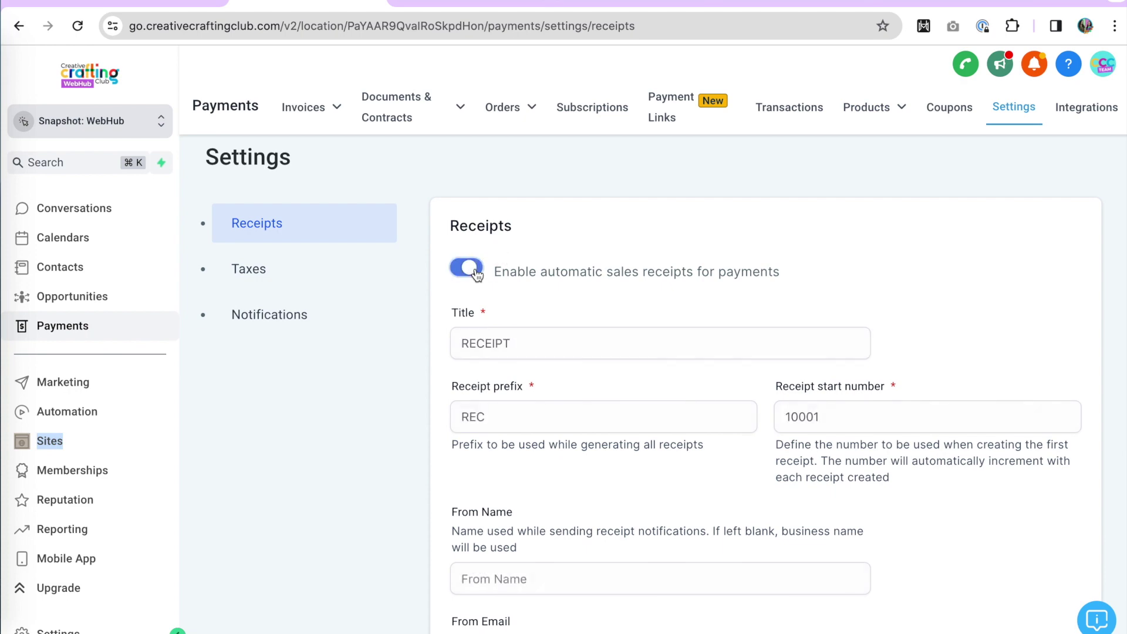
scroll(635, 279, down, 10)
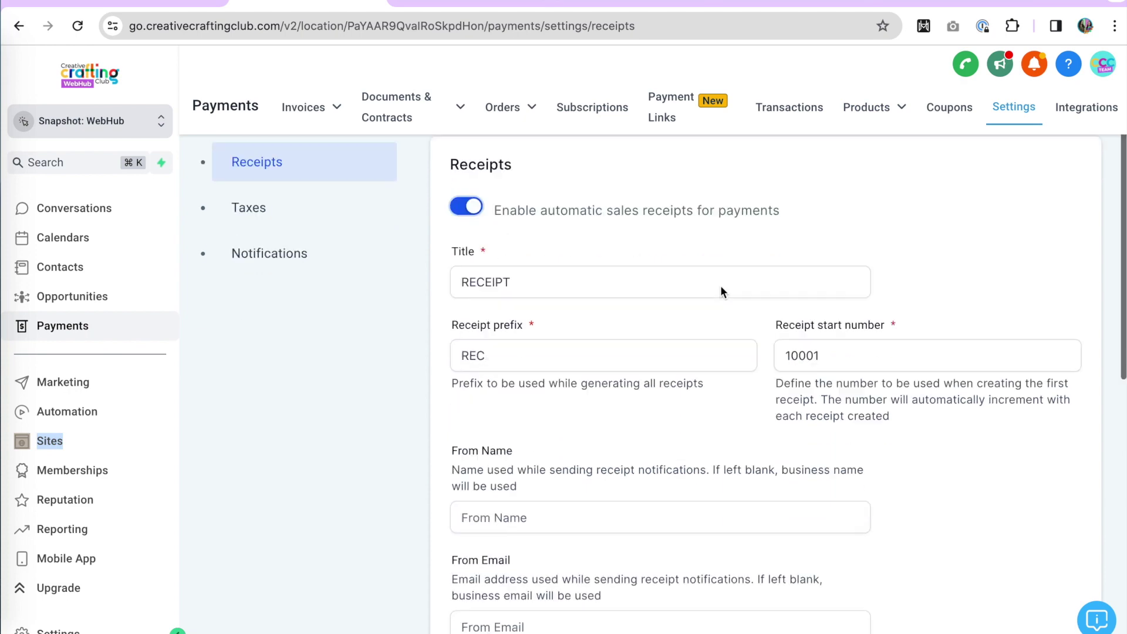
click(1018, 600)
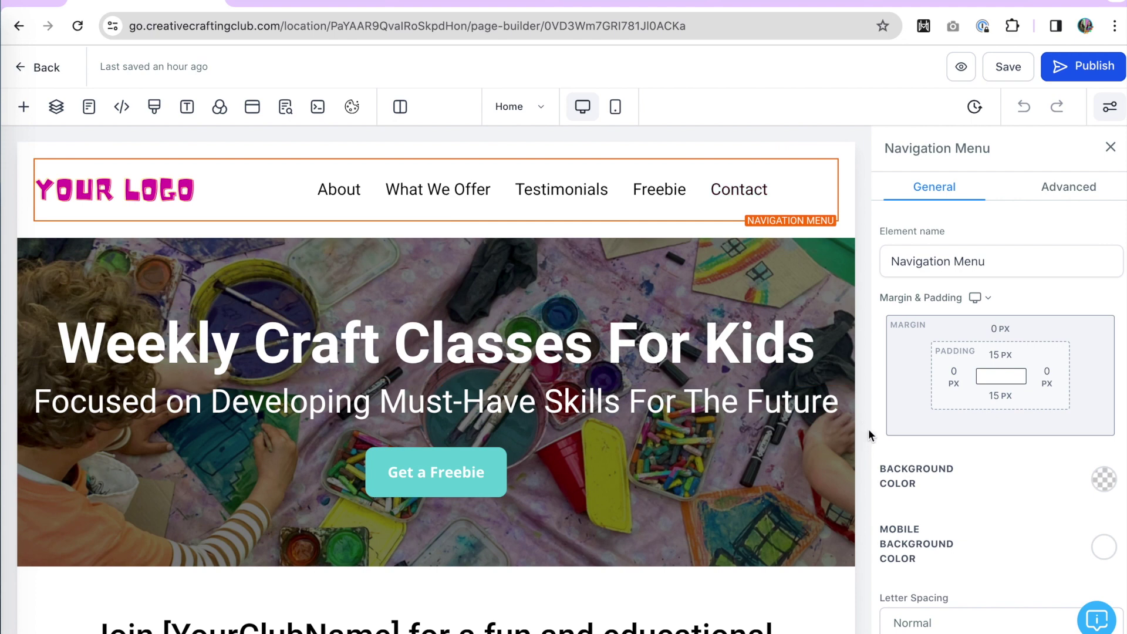
Add a 'Store' navigation item that goes to a product collection, and move it above Contact.
scroll(950, 384, down, 10)
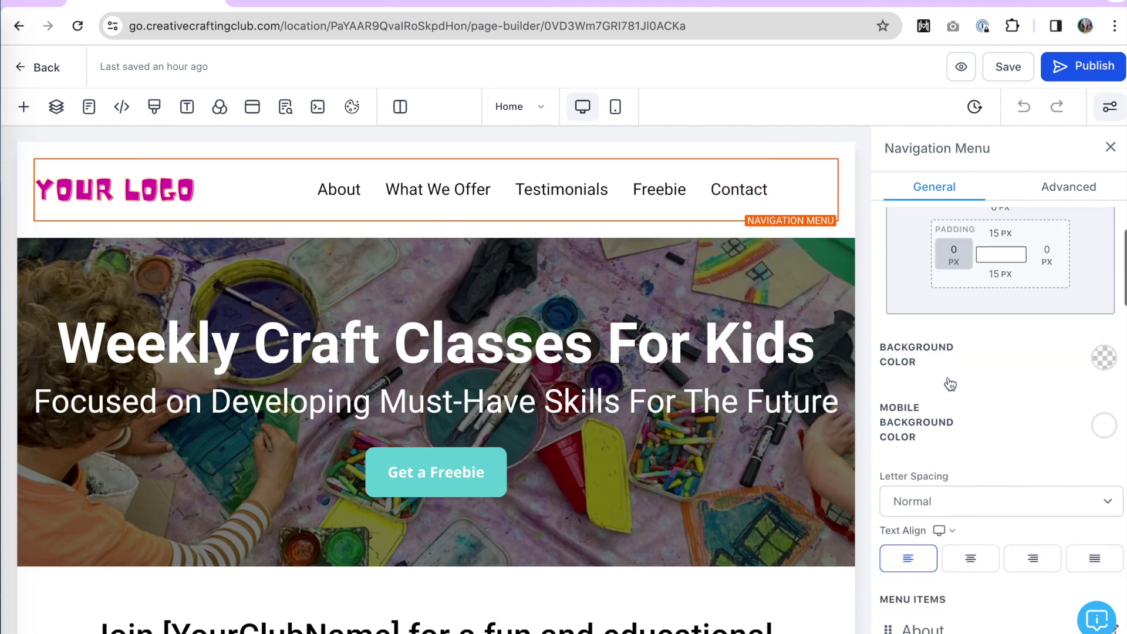
scroll(951, 383, up, 1)
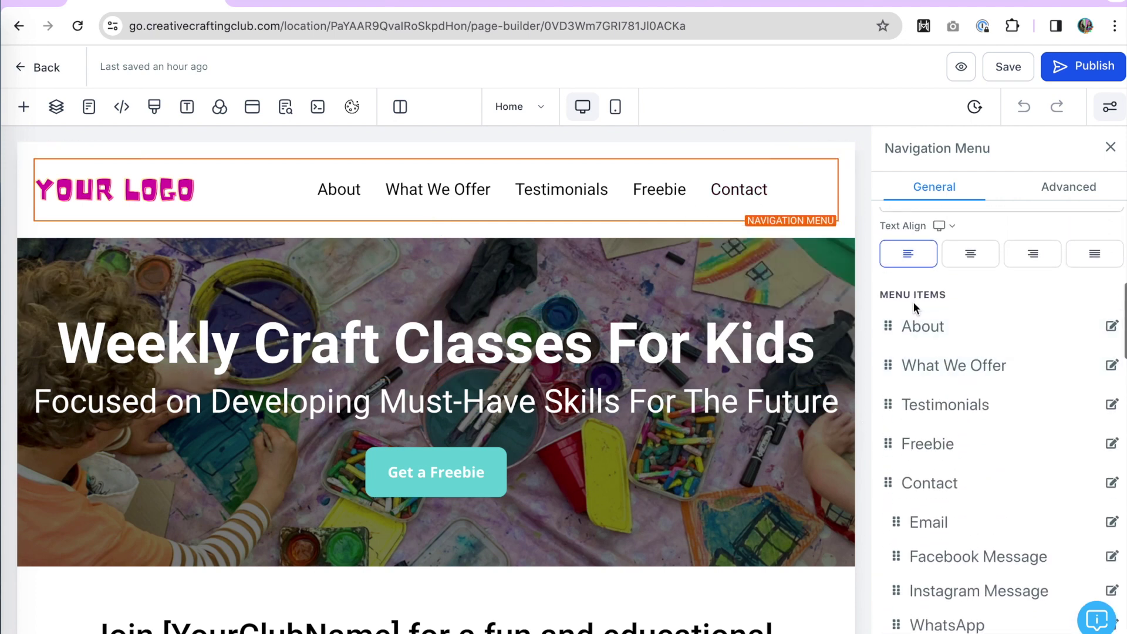
scroll(946, 523, down, 1)
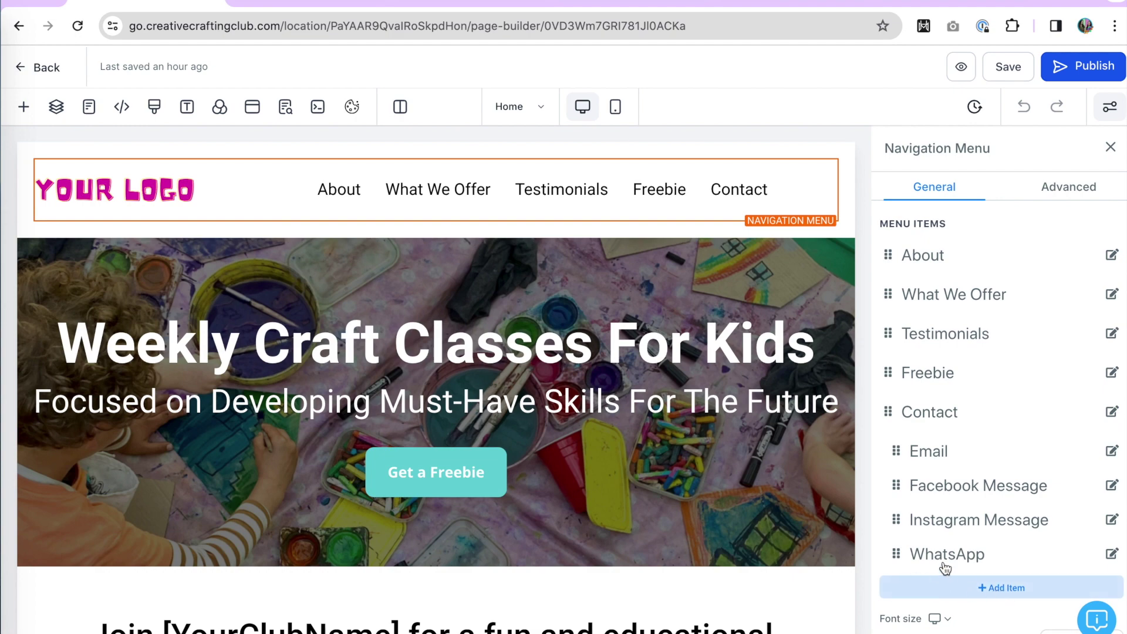
click(999, 590)
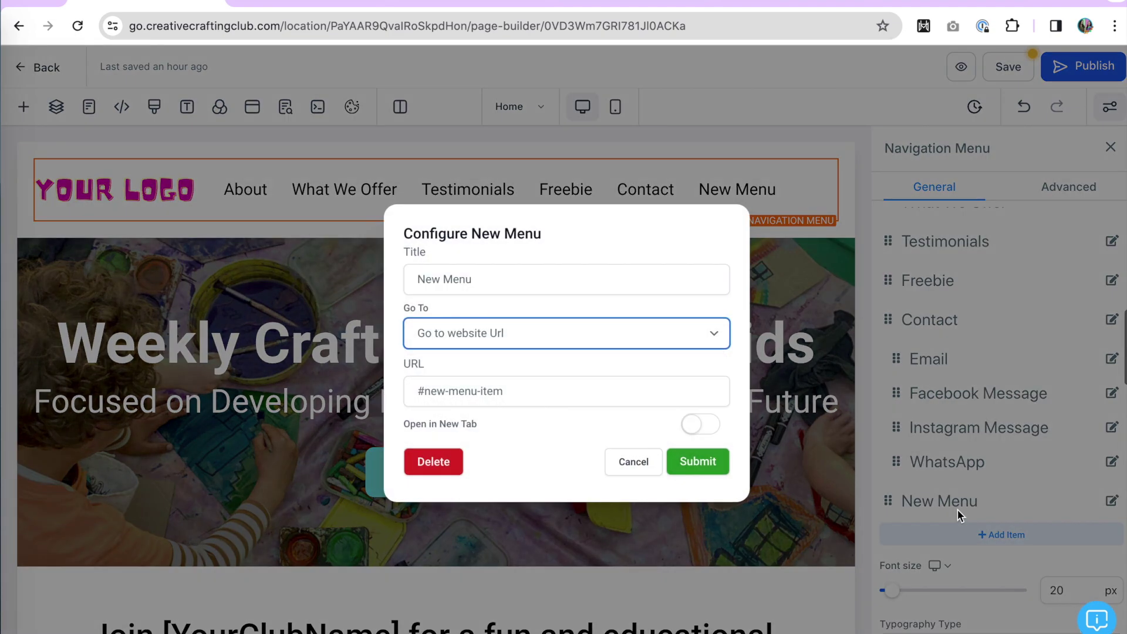
drag(503, 282, 353, 285)
text(Store)
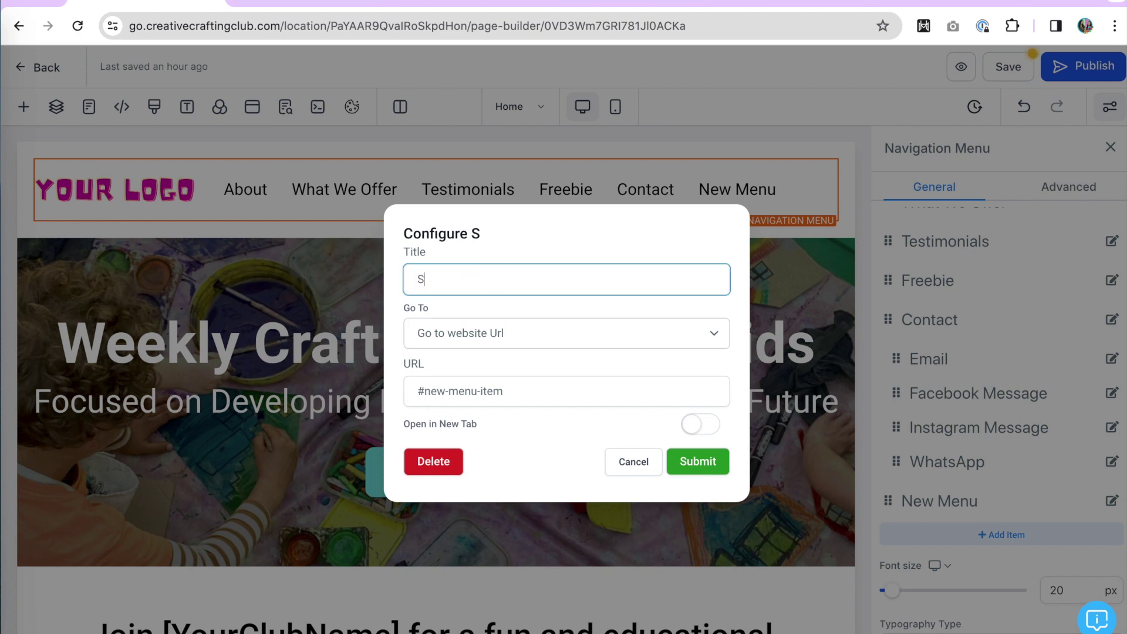
click(464, 334)
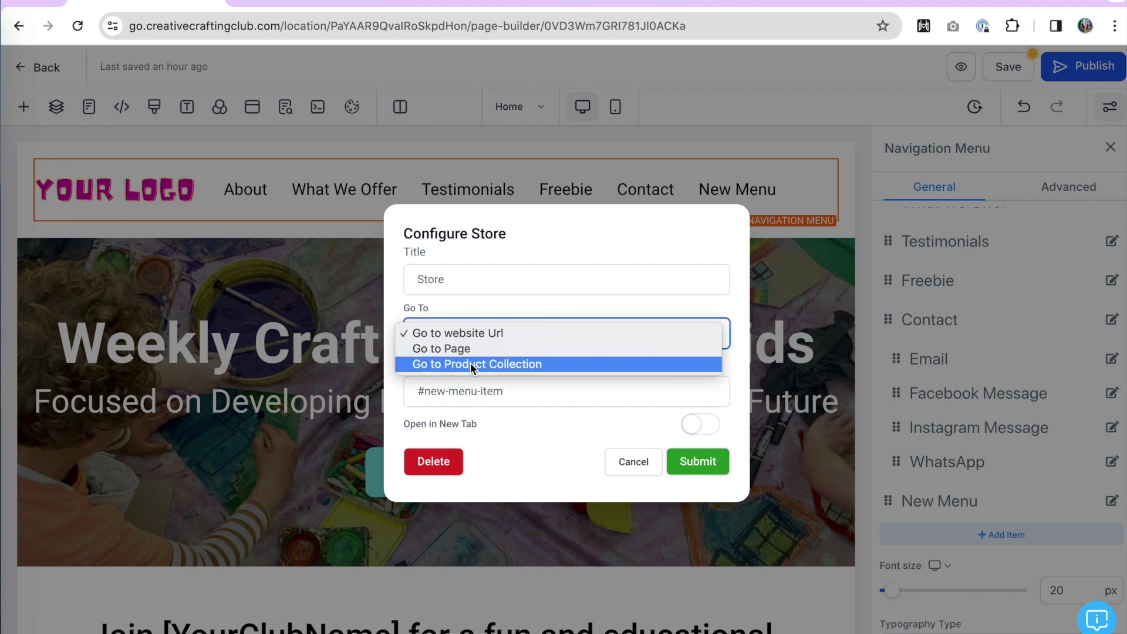
click(454, 364)
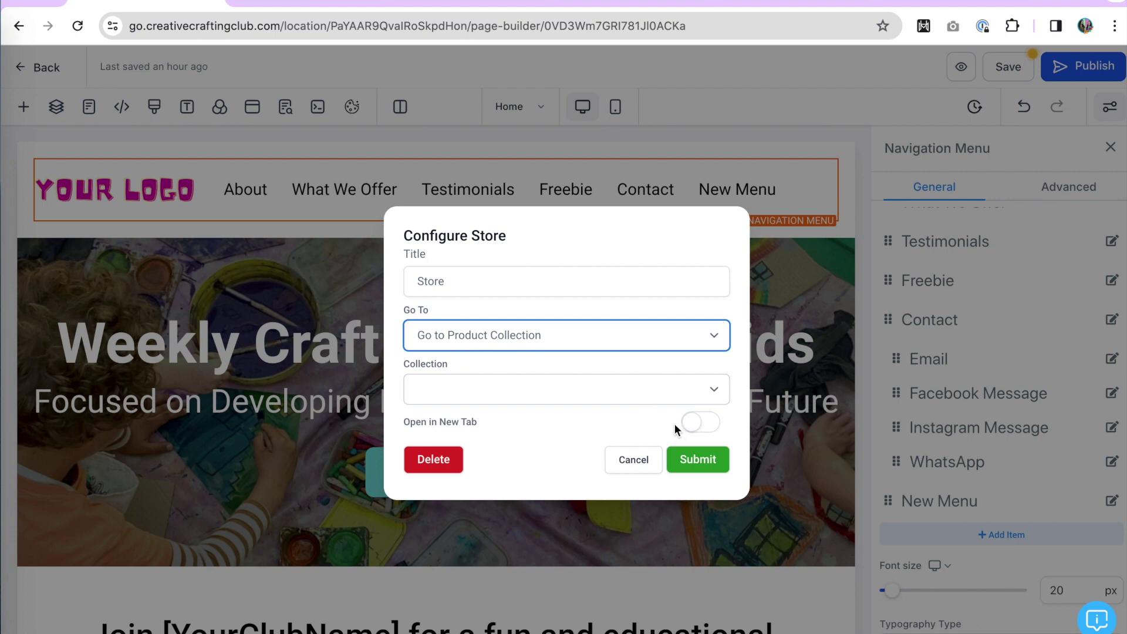
click(694, 463)
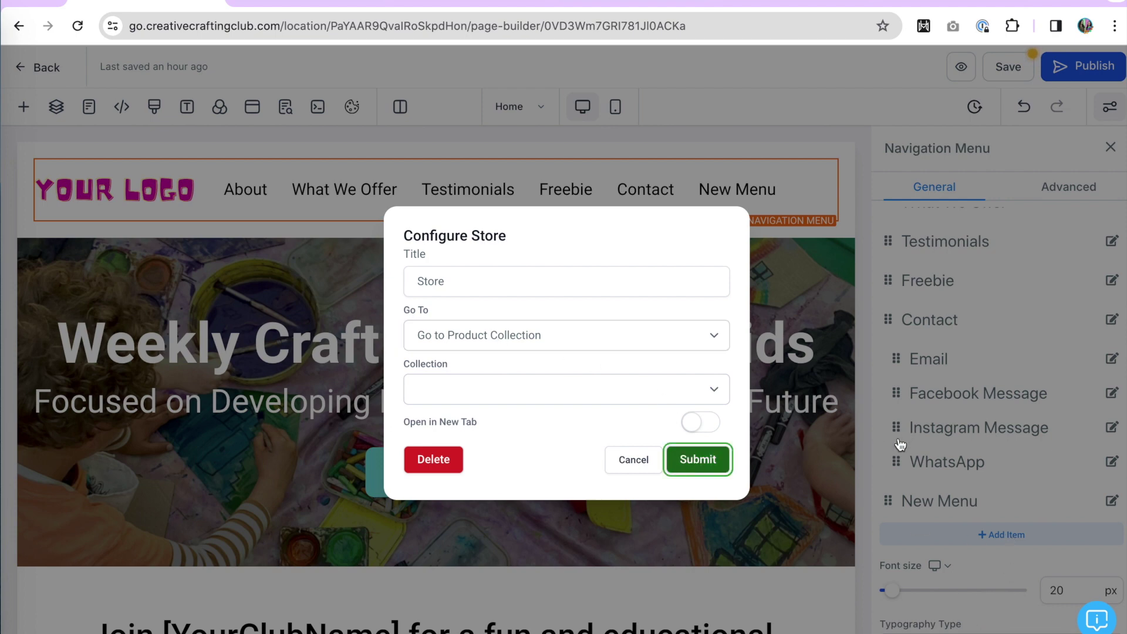
click(704, 465)
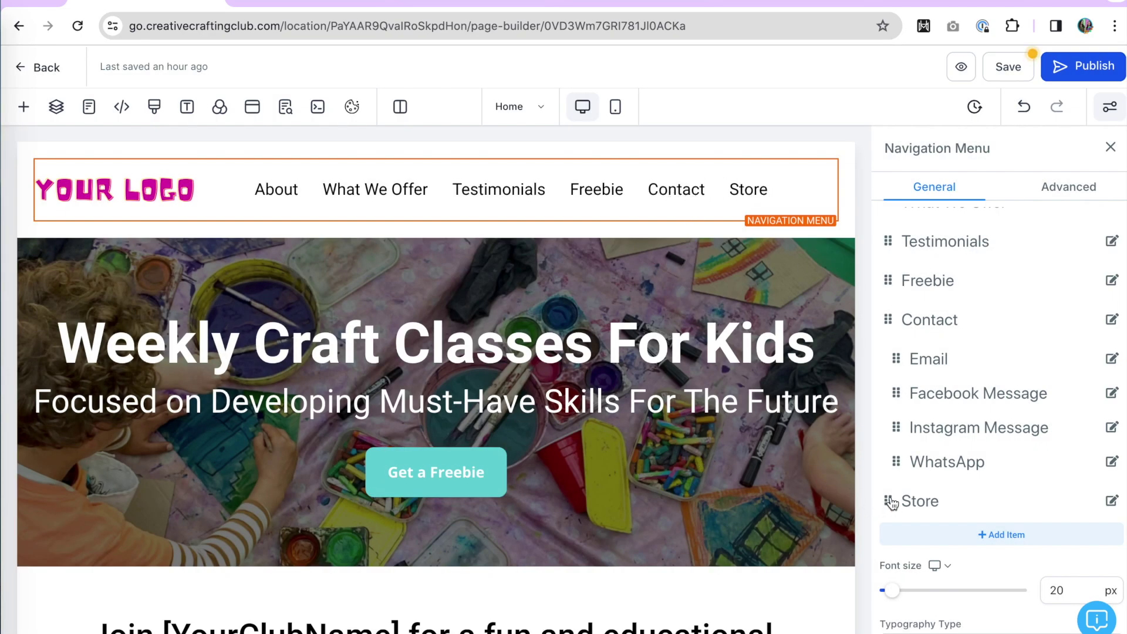
drag(892, 503, 886, 318)
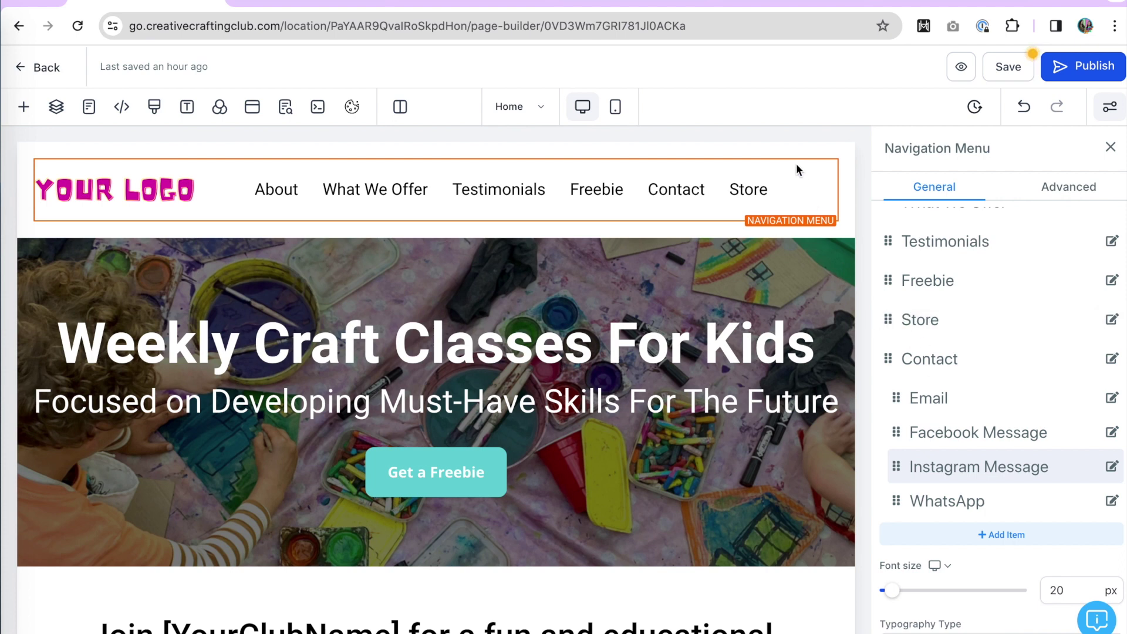
Glance at the checkout preview page, then return to the page builder.
scroll(977, 373, down, 7)
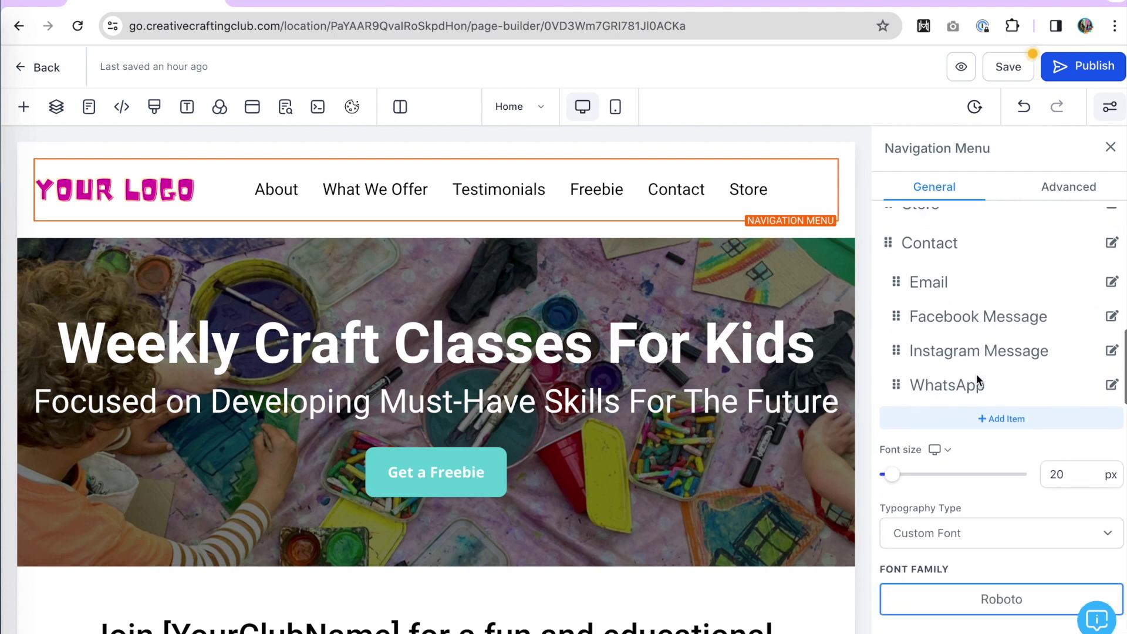
scroll(977, 374, down, 2)
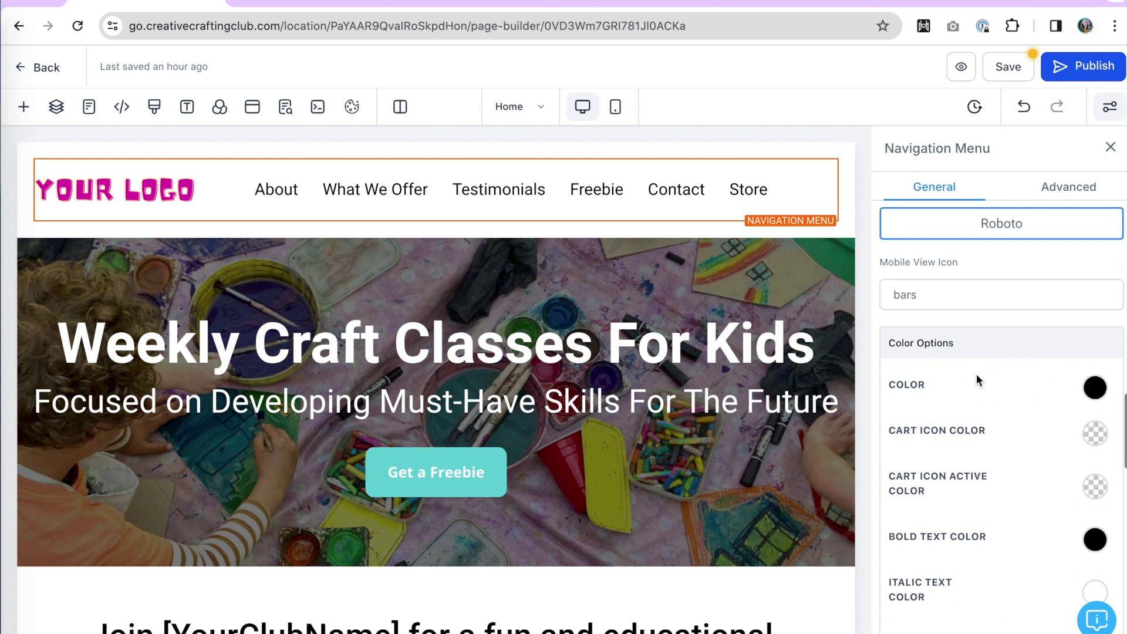
click(614, 3)
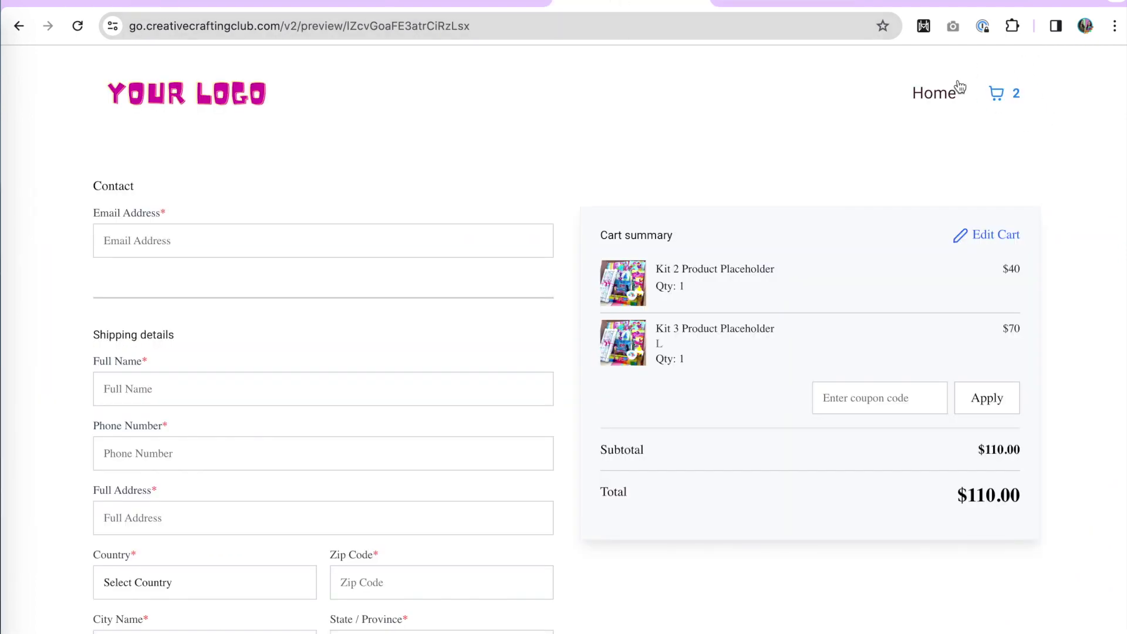
click(147, 3)
Open the colour choices for the cart icon and the active cart icon.
scroll(997, 480, down, 3)
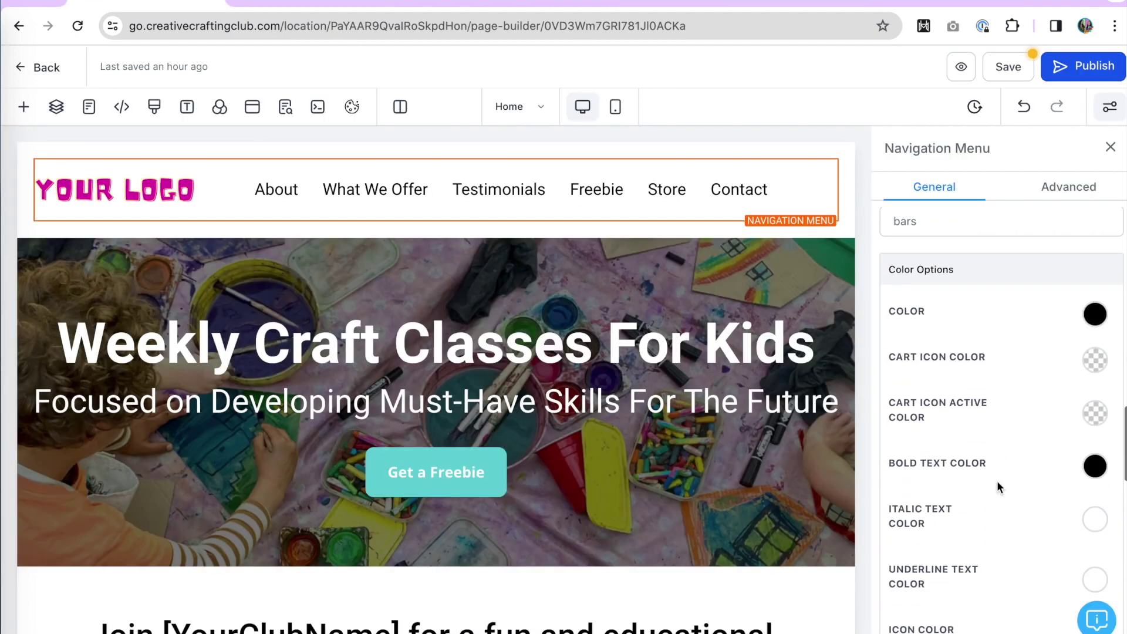
click(1094, 346)
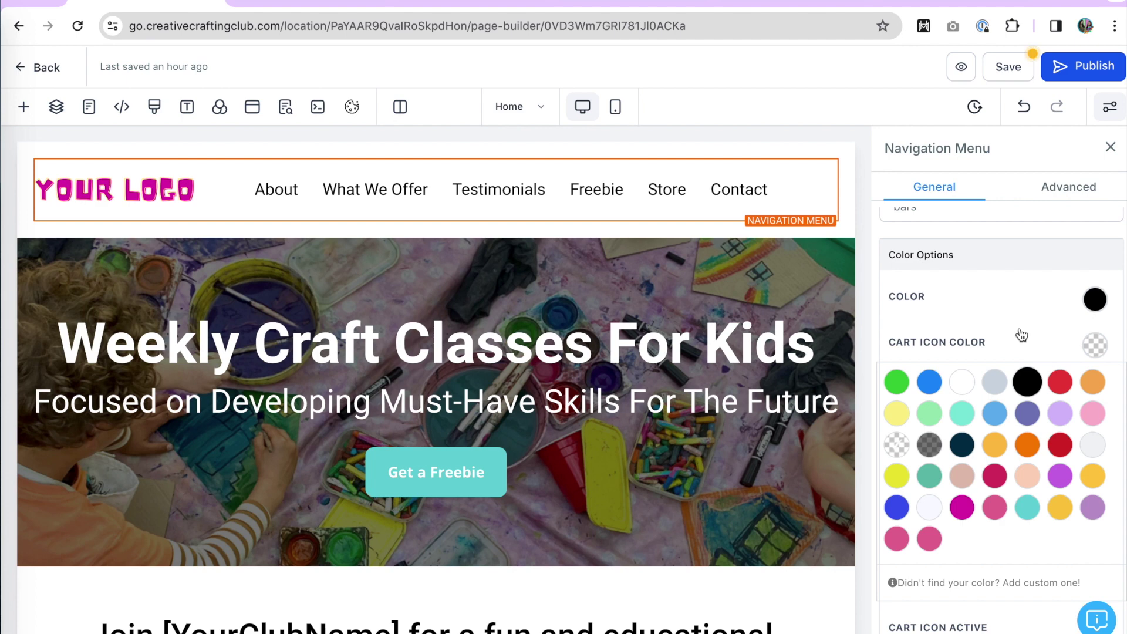
scroll(976, 629, down, 5)
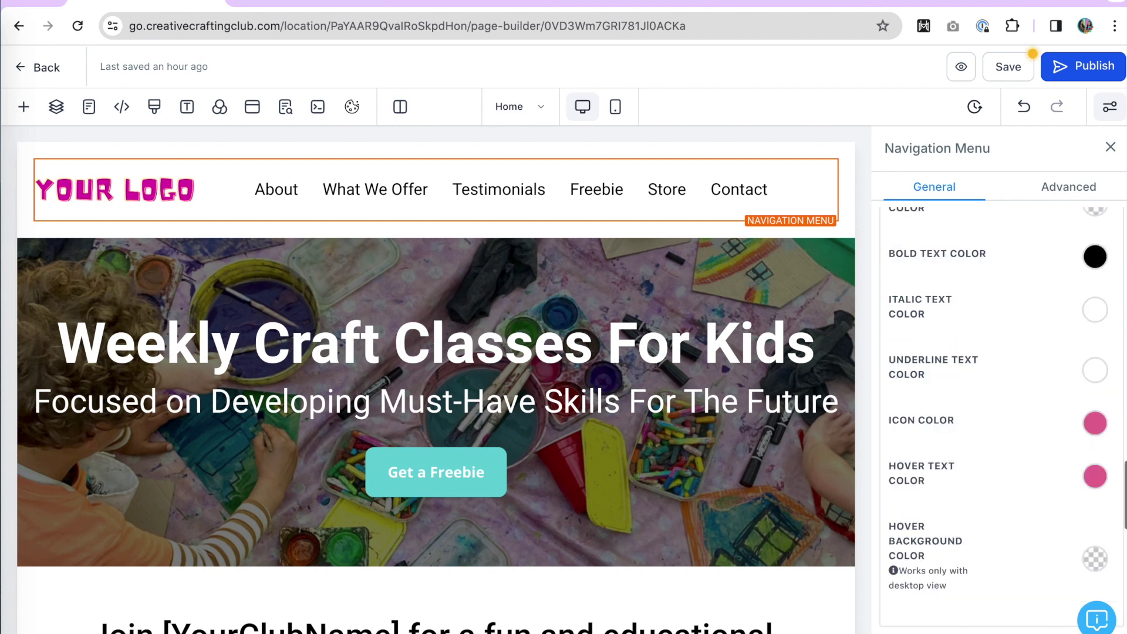
scroll(1032, 359, up, 2)
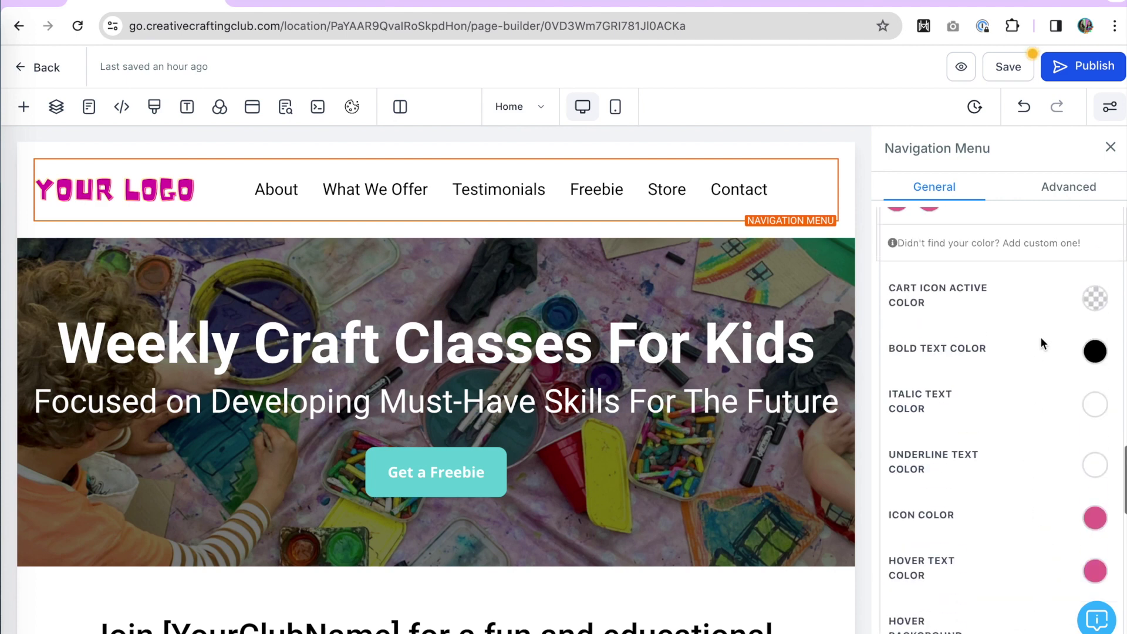
click(1089, 303)
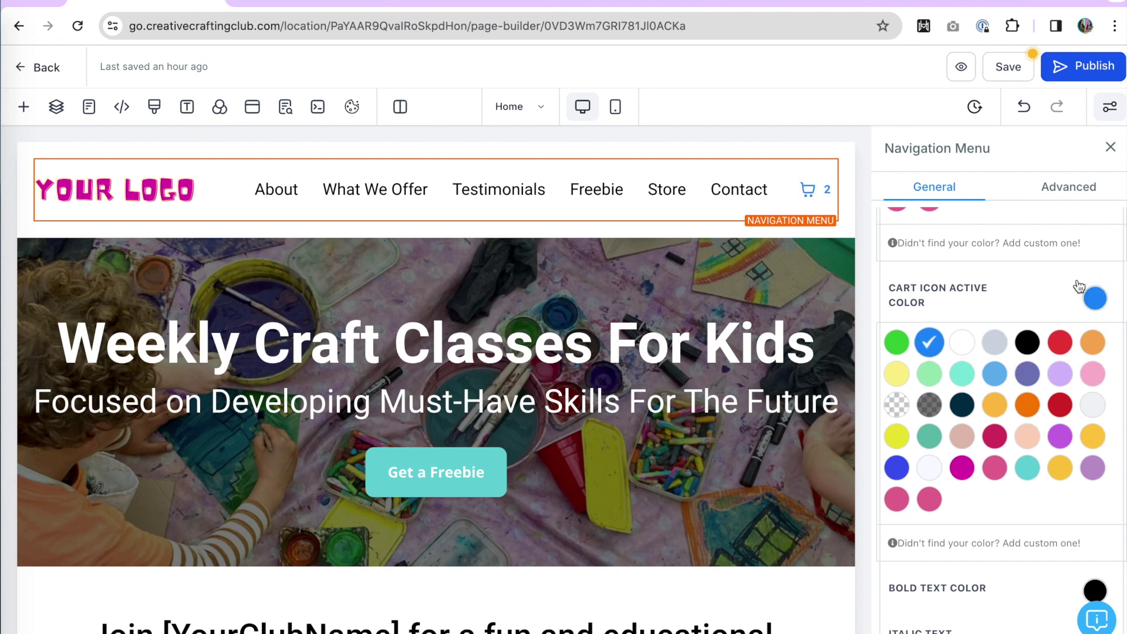
scroll(1078, 286, up, 3)
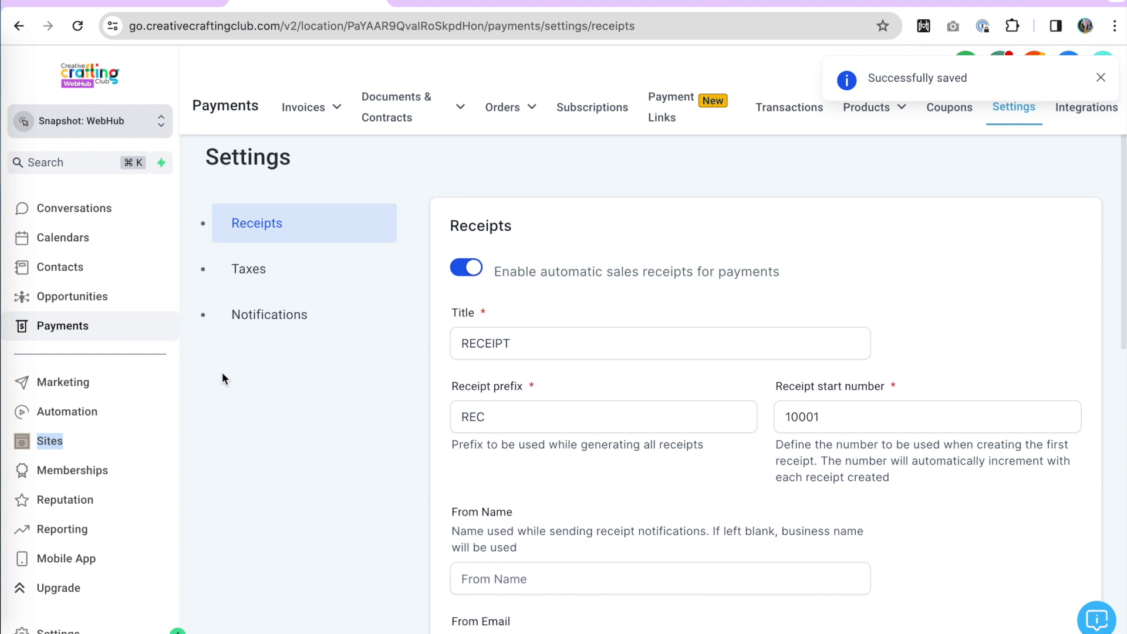
Open the 'Order Submitted: Product 1' workflow from the Automation workflow list.
click(64, 415)
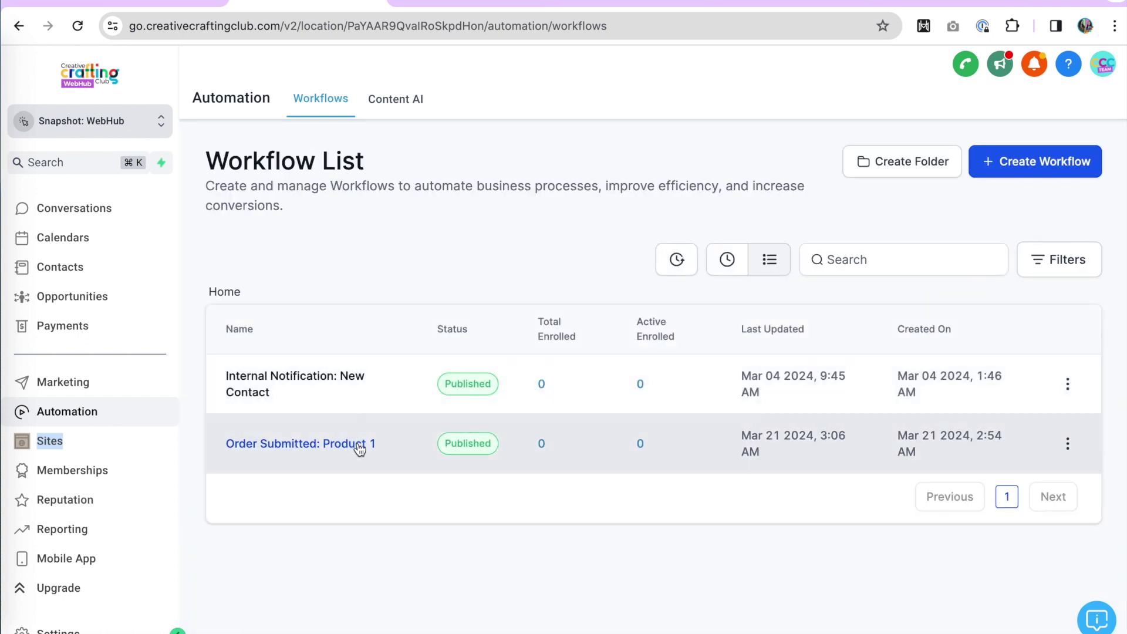
click(298, 445)
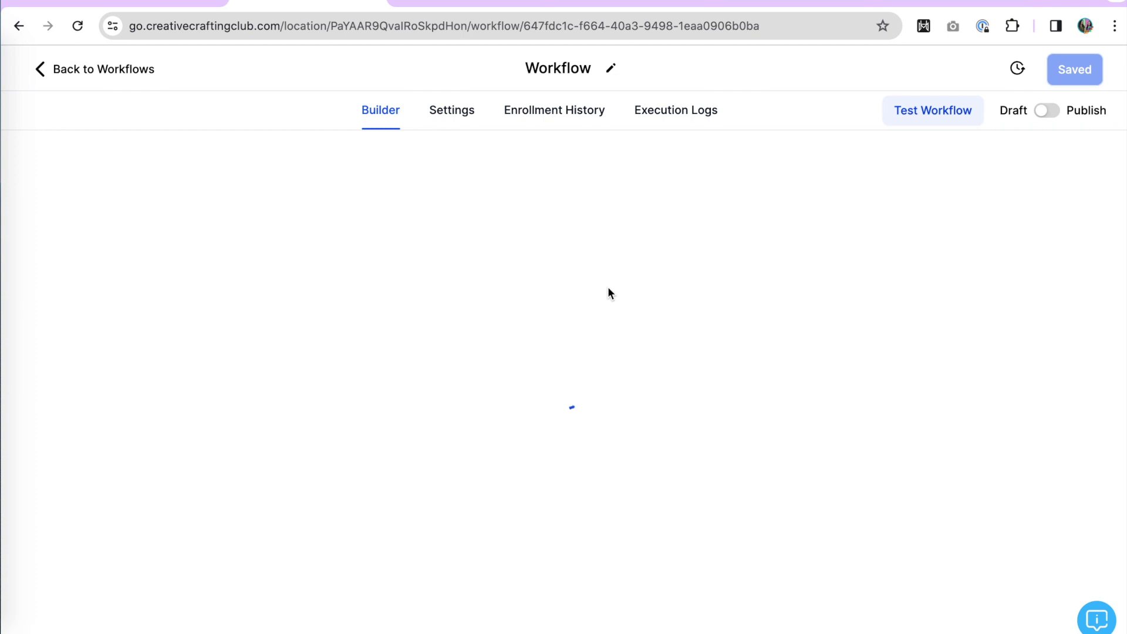
Check the trigger's product filter stays Kit 1 Product Placeholder, then edit the Internal Notification action.
scroll(574, 244, up, 2)
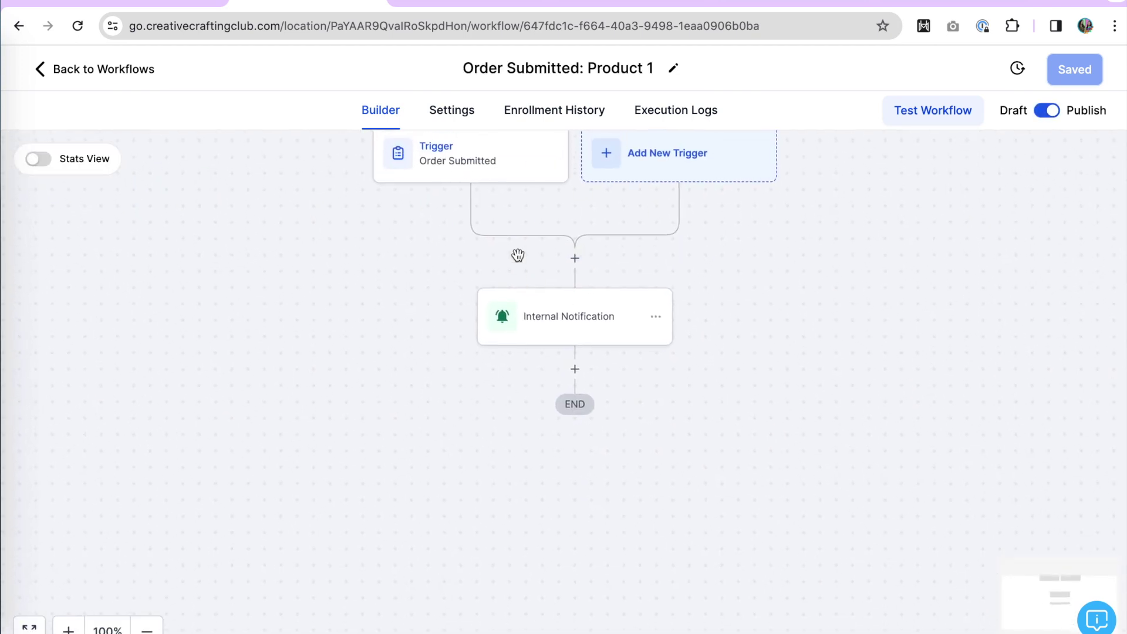
scroll(516, 254, up, 3)
click(442, 198)
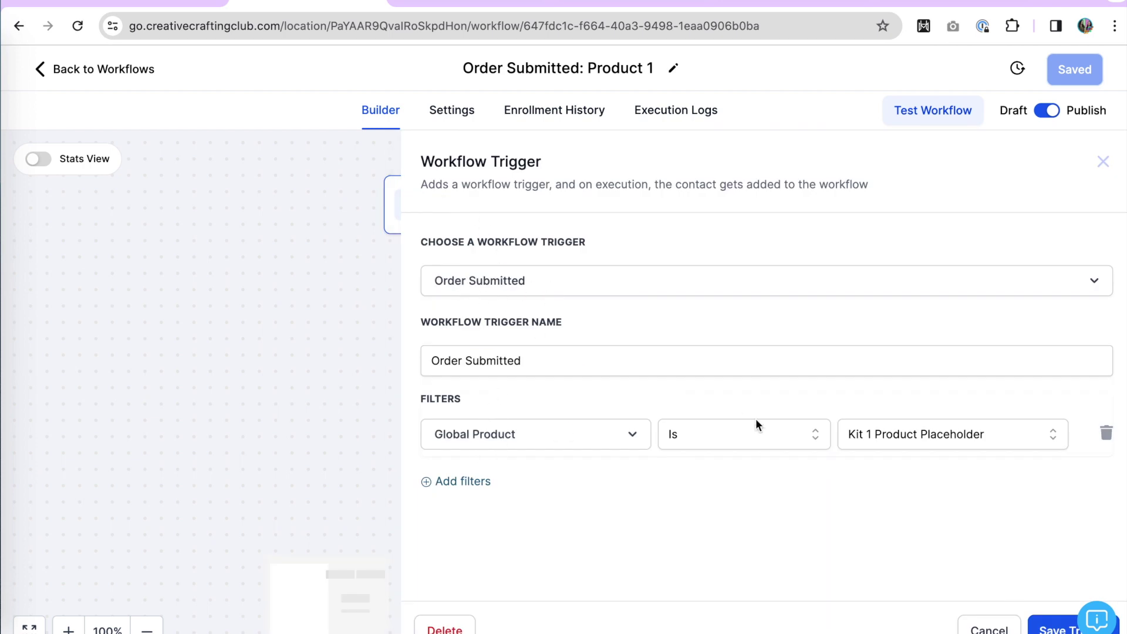
click(921, 438)
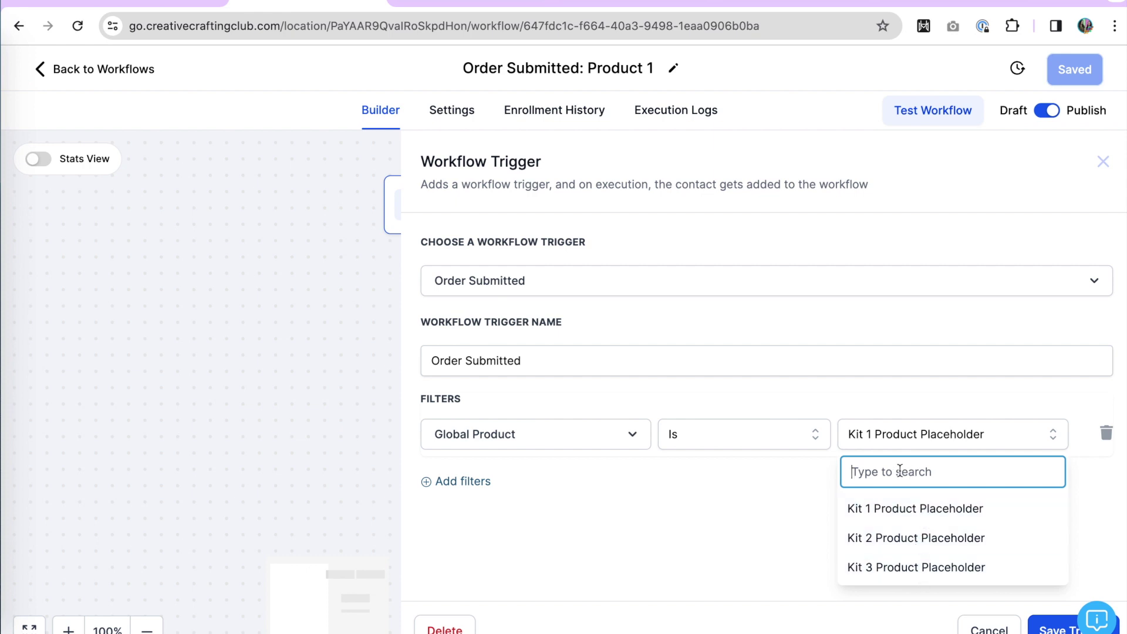
click(762, 533)
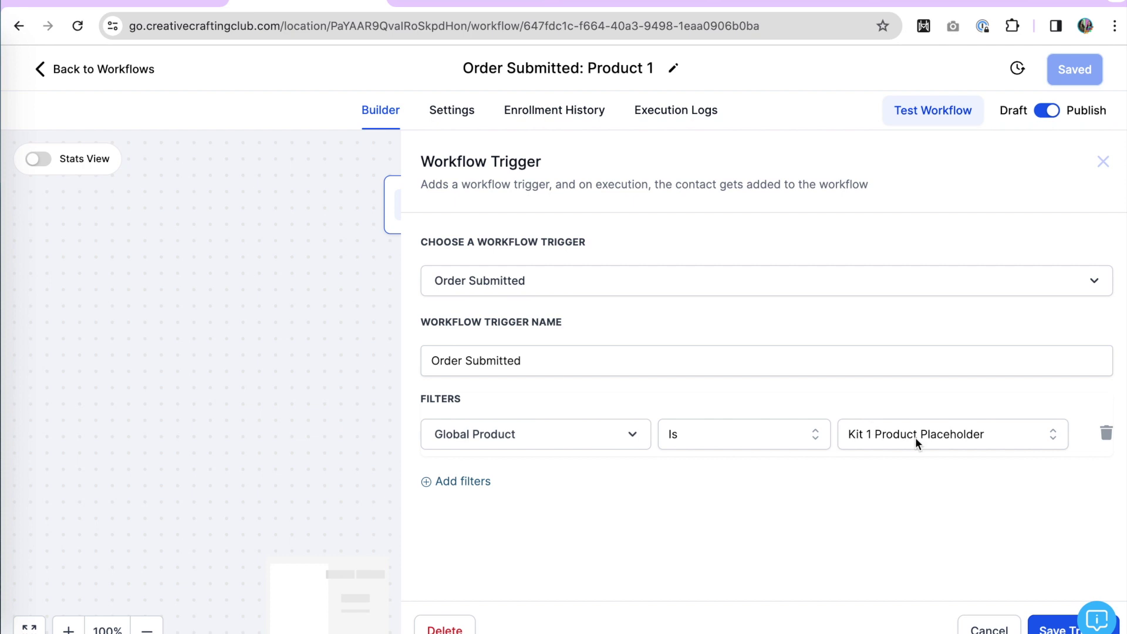
click(395, 478)
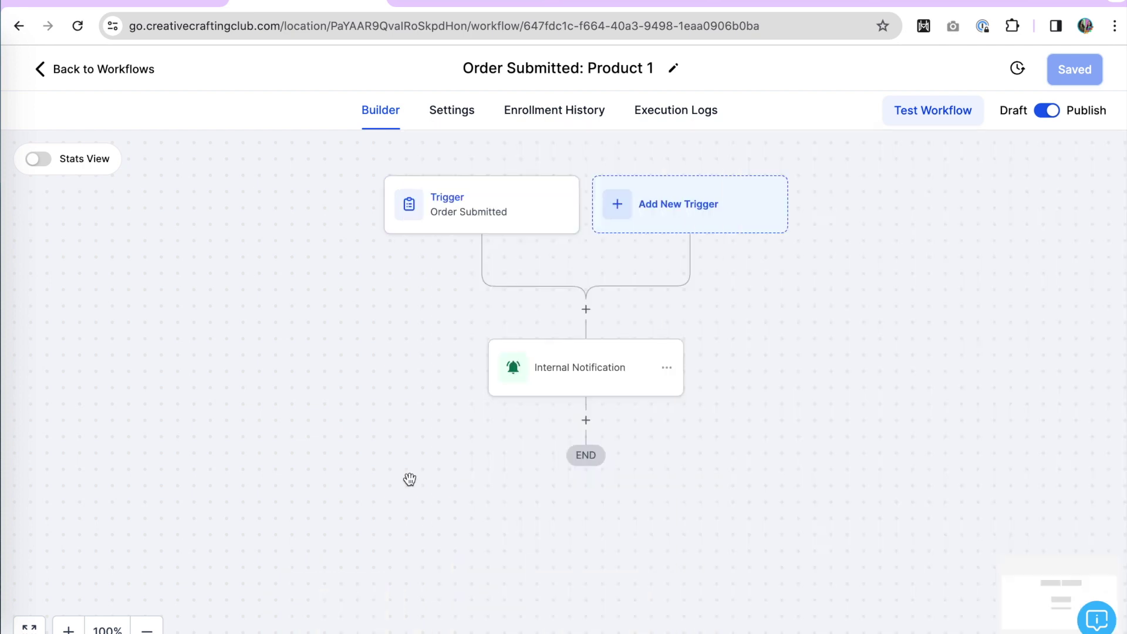
click(594, 380)
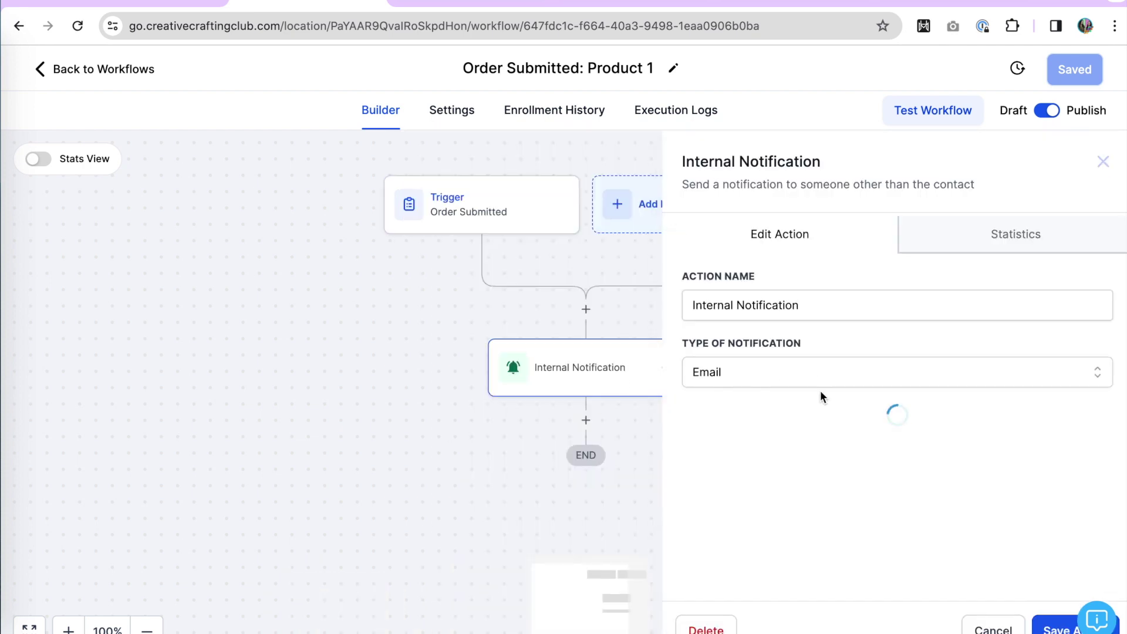
scroll(820, 390, down, 5)
scroll(820, 389, down, 2)
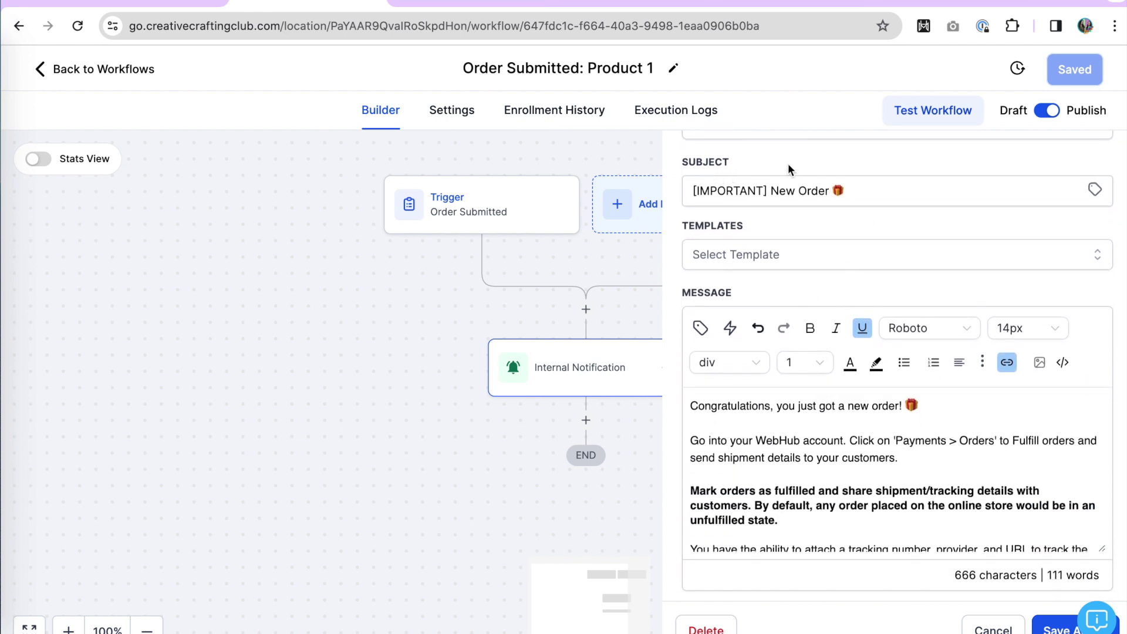
scroll(862, 357, down, 2)
scroll(861, 357, down, 5)
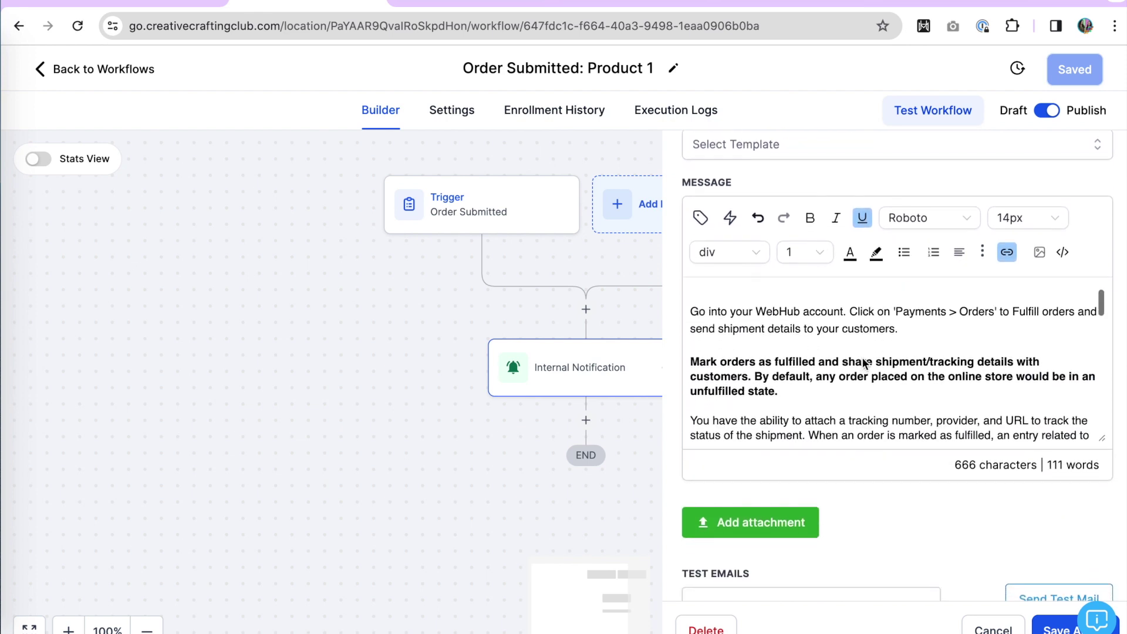
scroll(862, 357, down, 4)
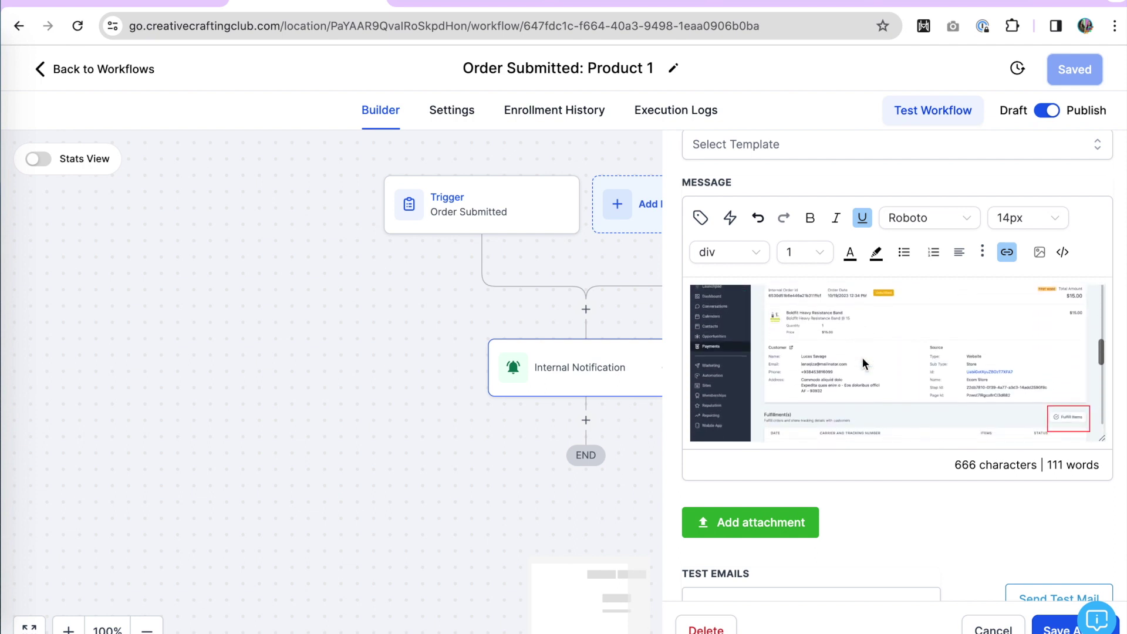
scroll(862, 357, up, 5)
scroll(862, 358, up, 4)
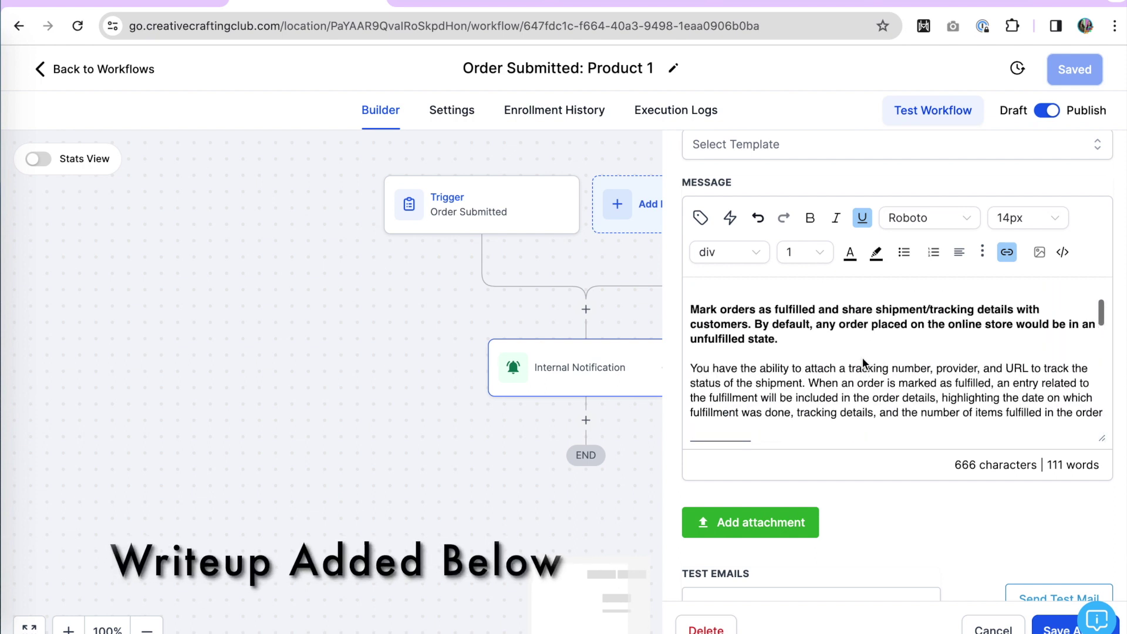
scroll(862, 358, down, 6)
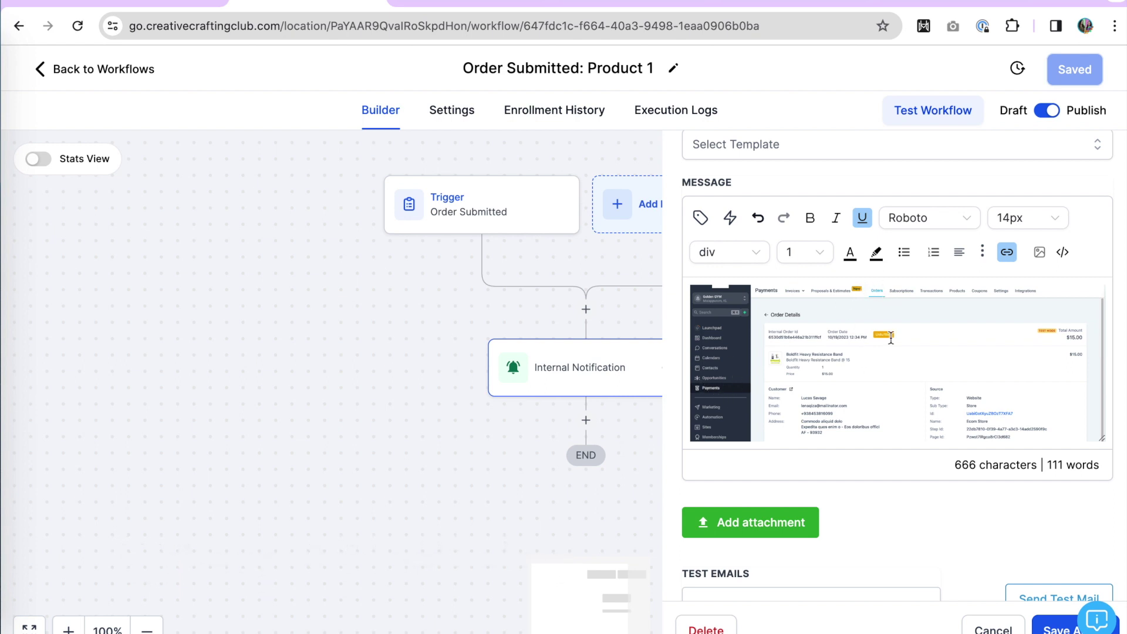
scroll(902, 336, down, 2)
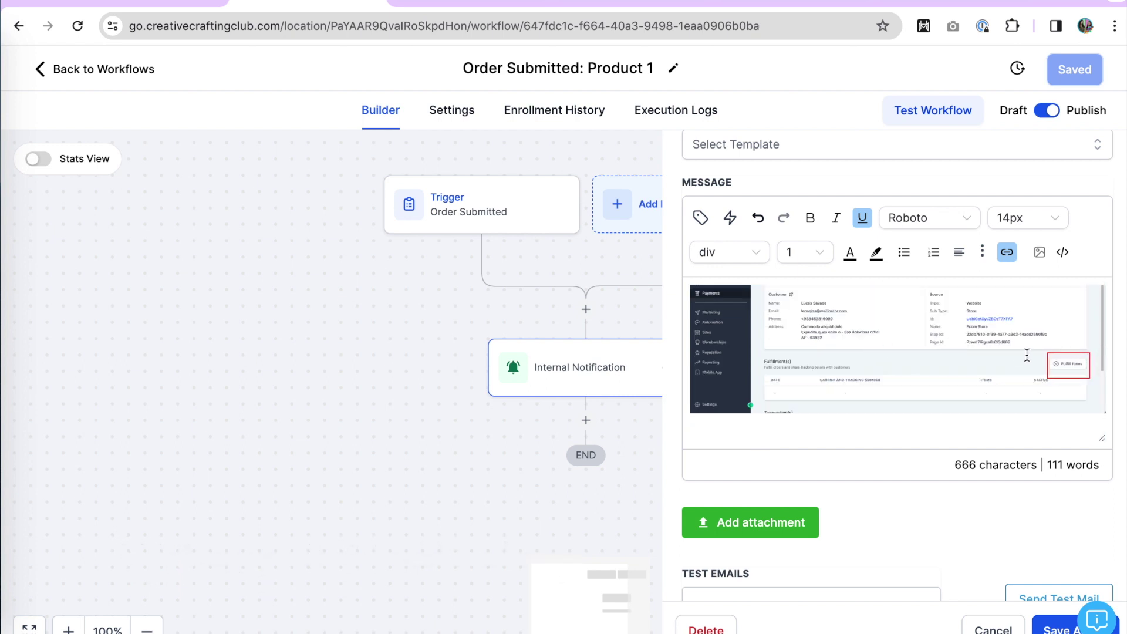
scroll(1026, 355, down, 4)
scroll(1027, 355, up, 6)
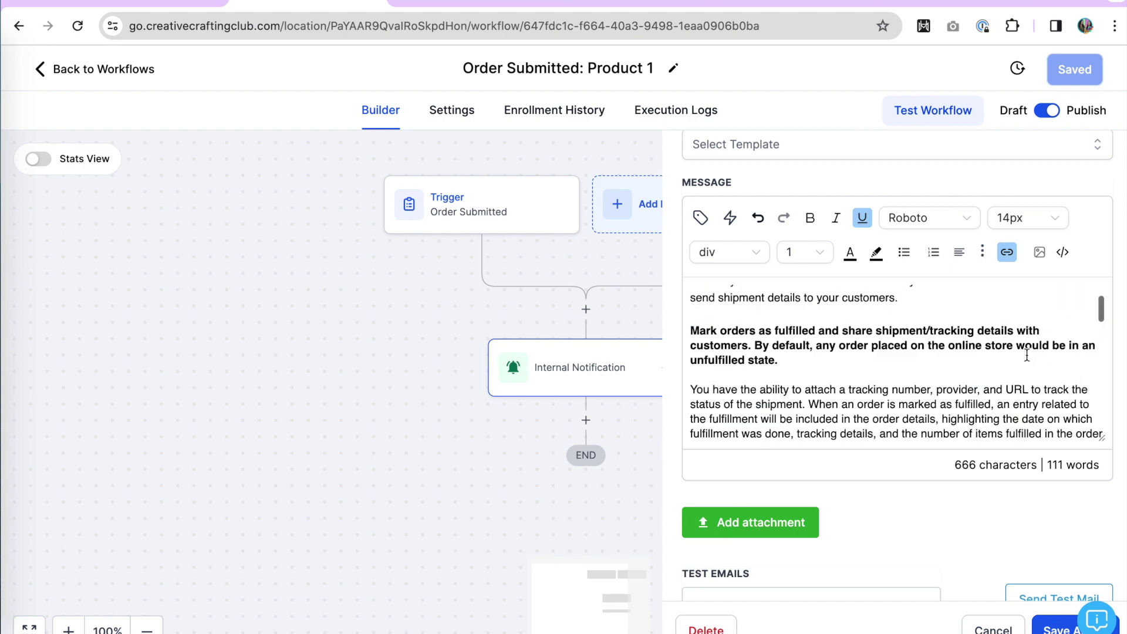
scroll(1027, 355, up, 1)
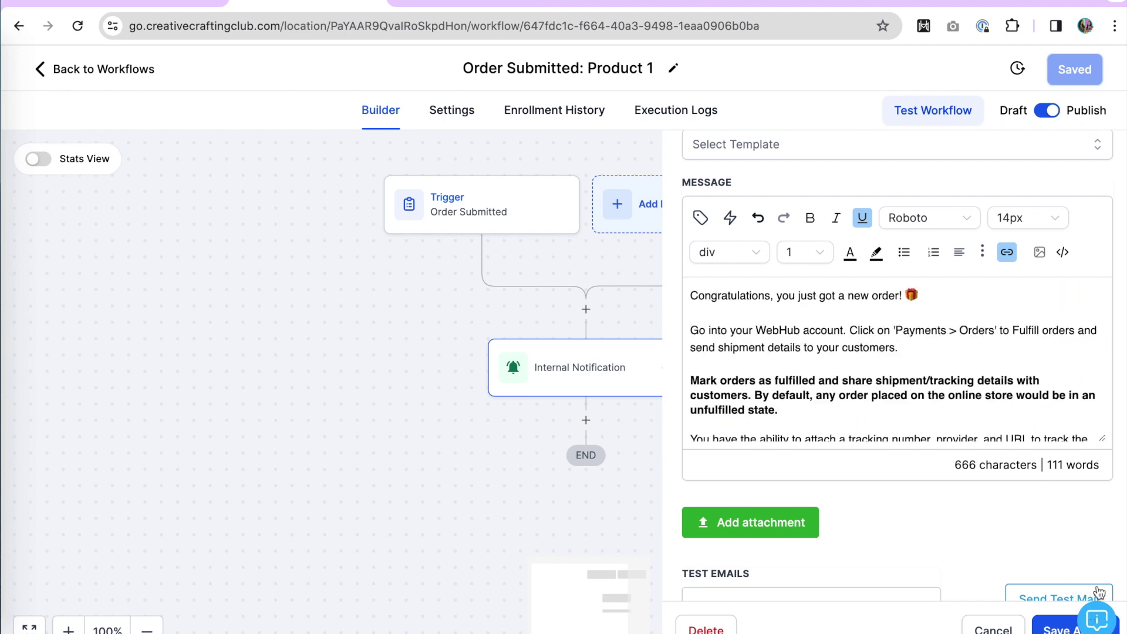
Start a live chat with the support bot from the help panel, then return to its home view.
click(1098, 620)
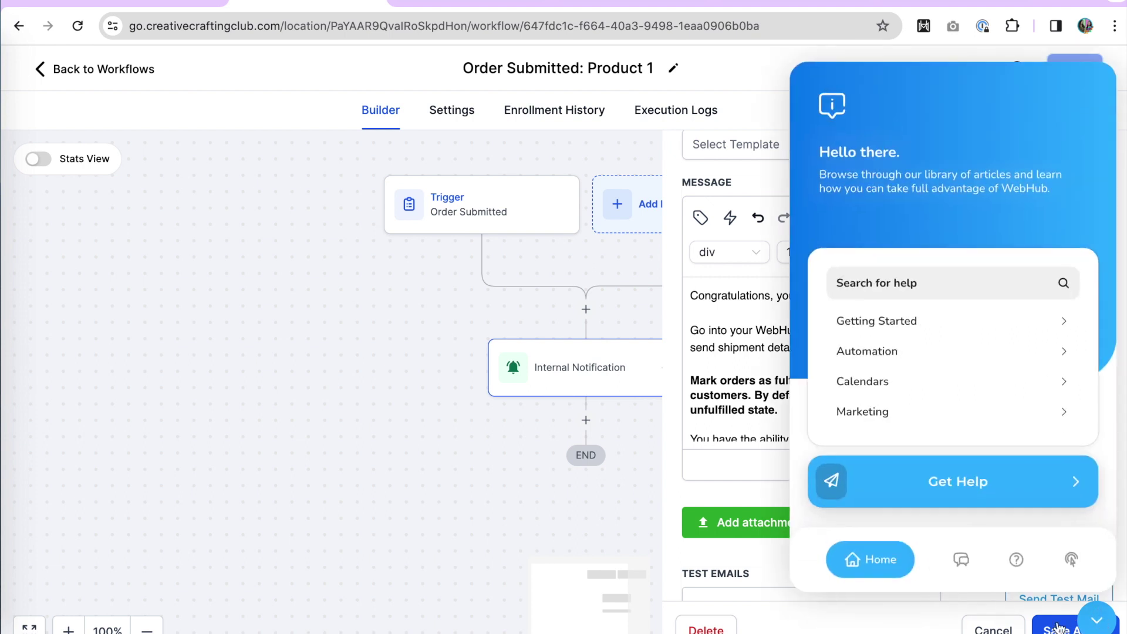
click(961, 561)
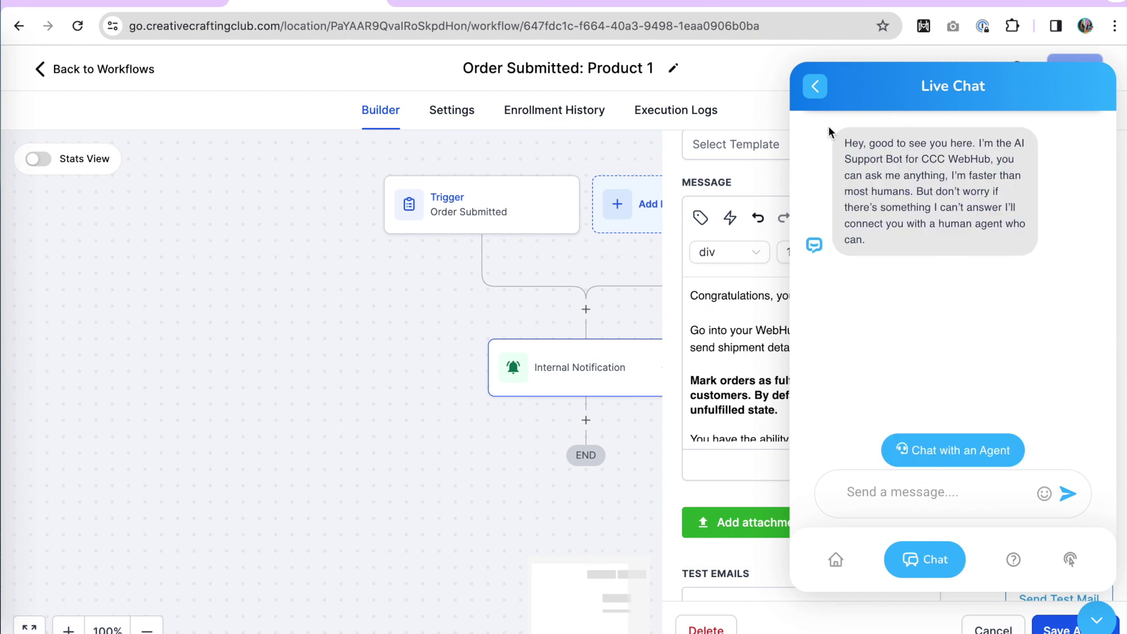
click(814, 87)
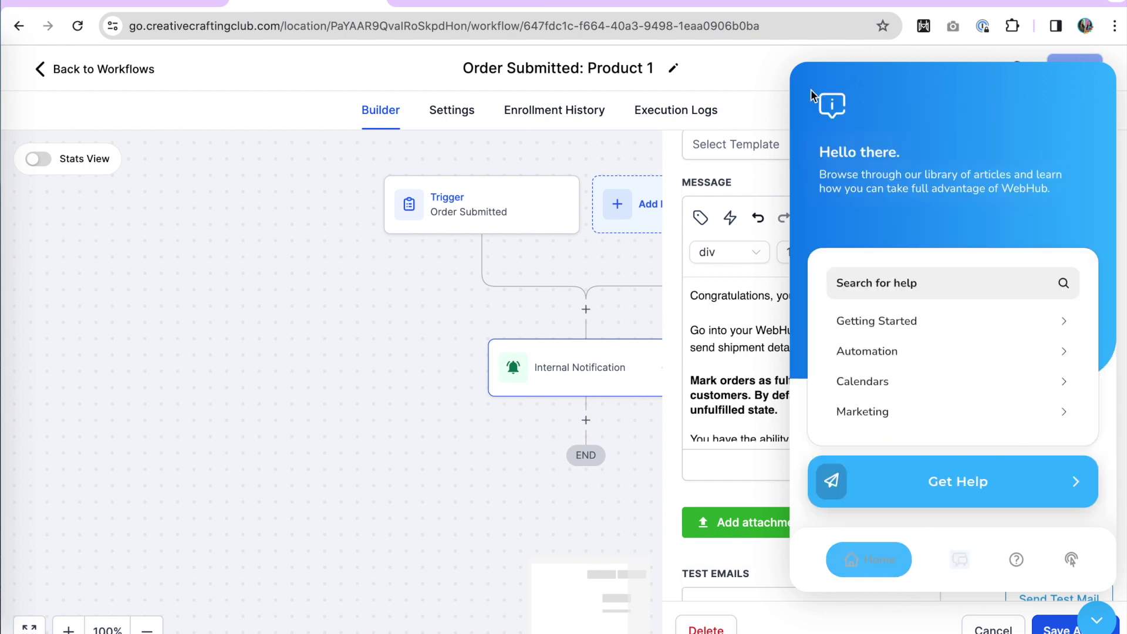
Close the email action editor, go back to the Workflows list, and close the help panel.
click(626, 144)
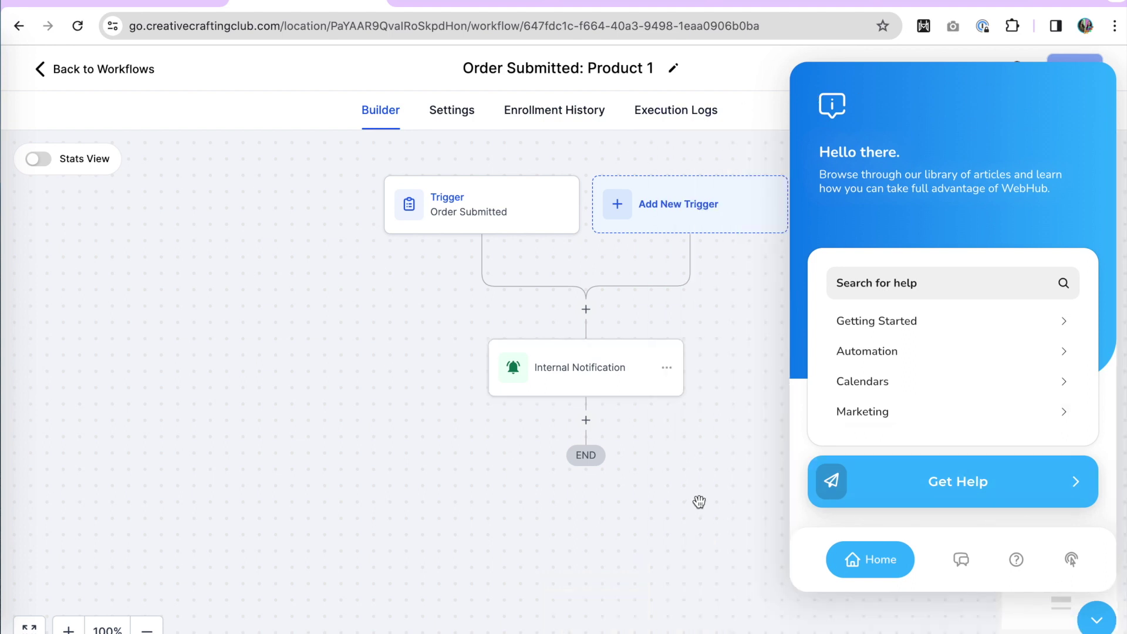
click(61, 69)
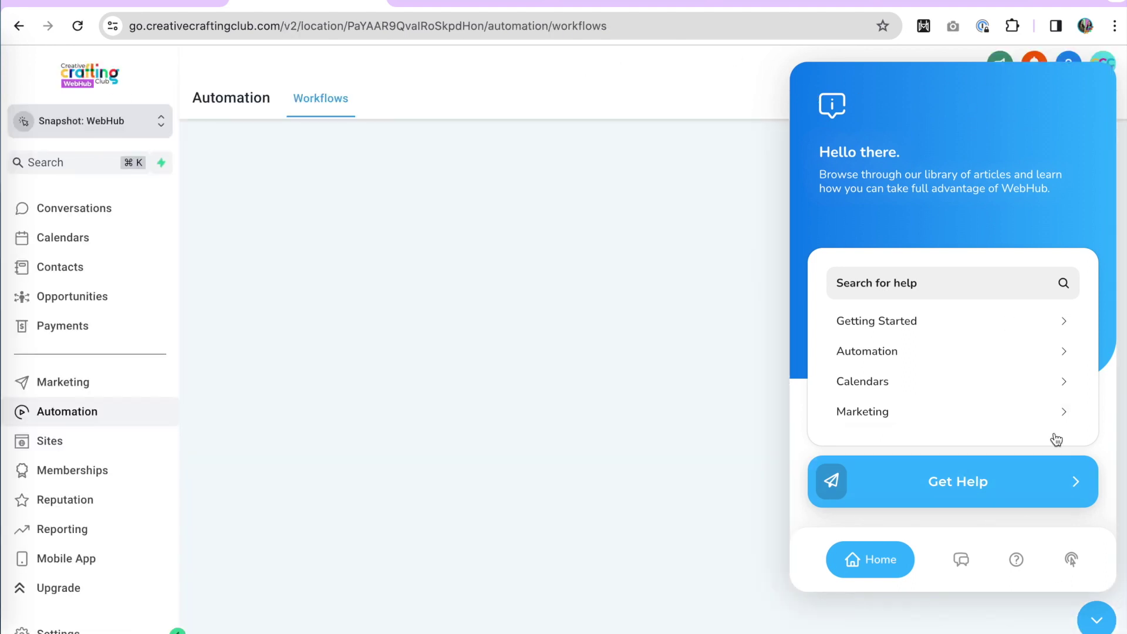
click(1093, 621)
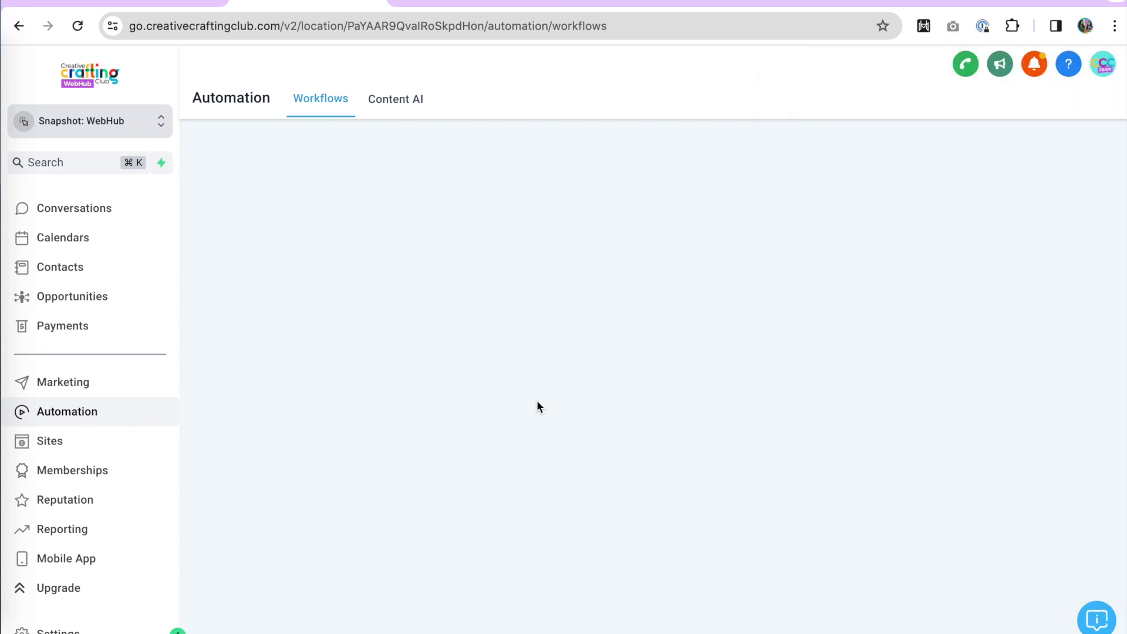
click(326, 105)
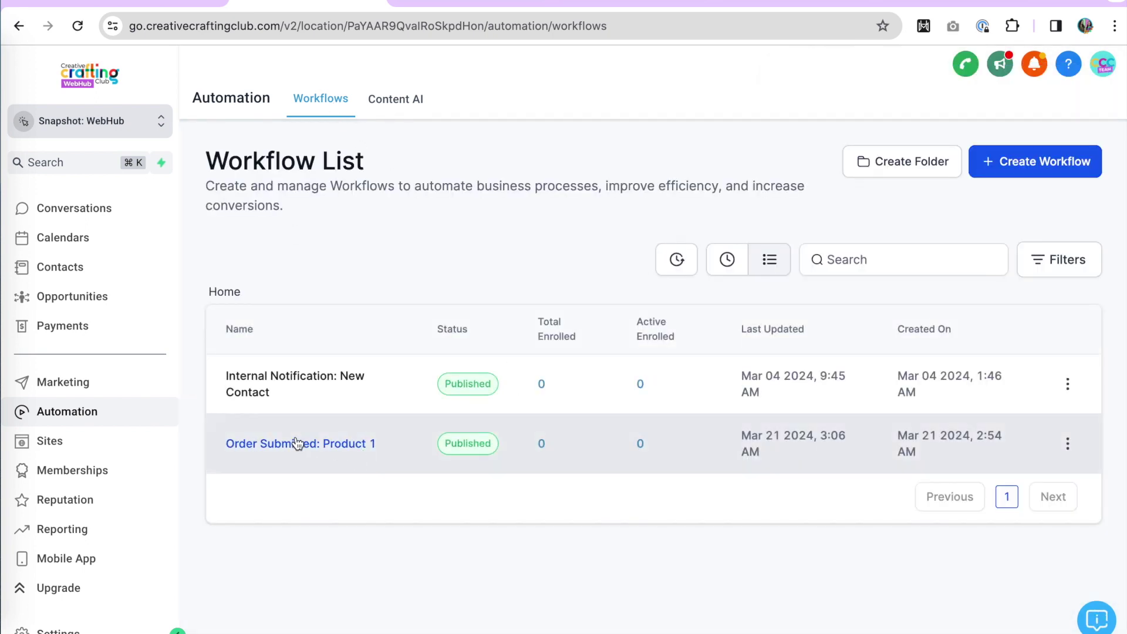
click(1067, 445)
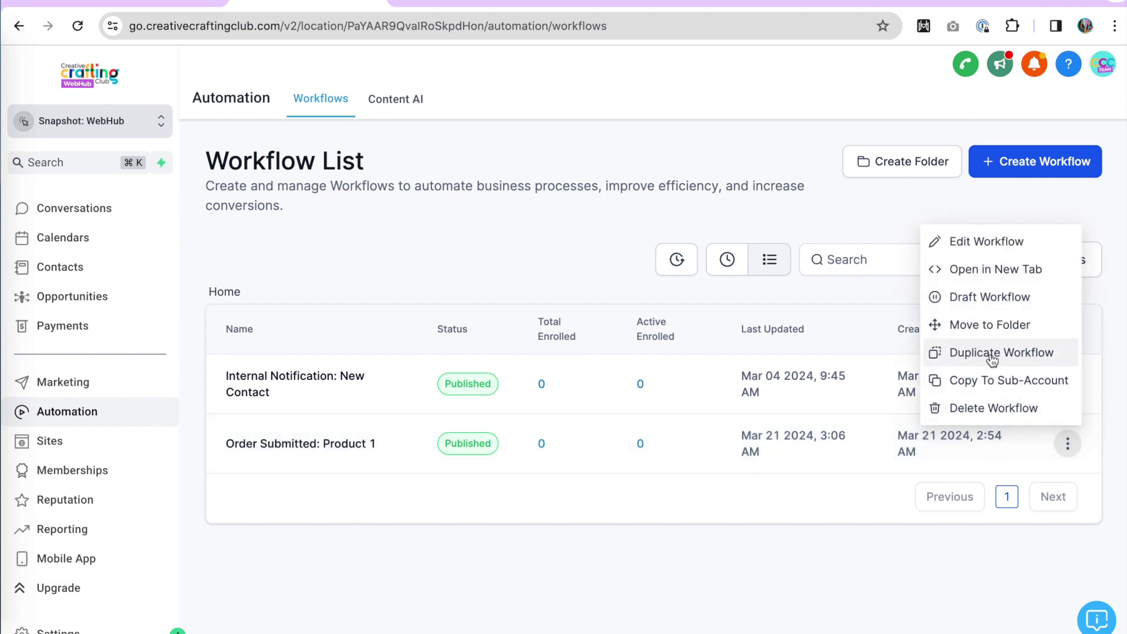
click(599, 567)
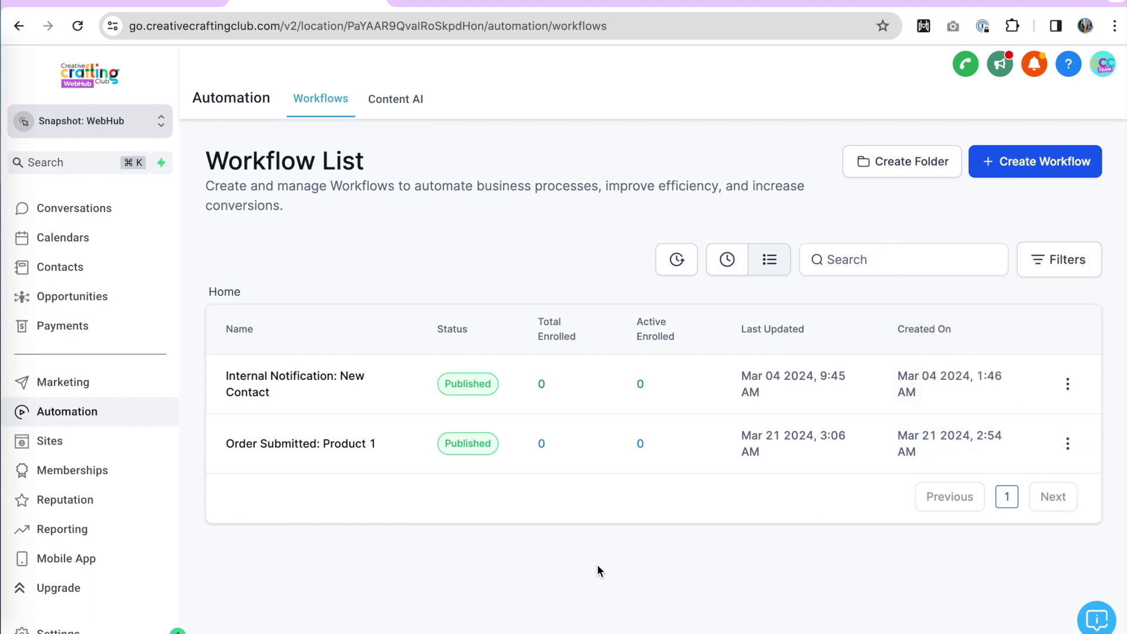